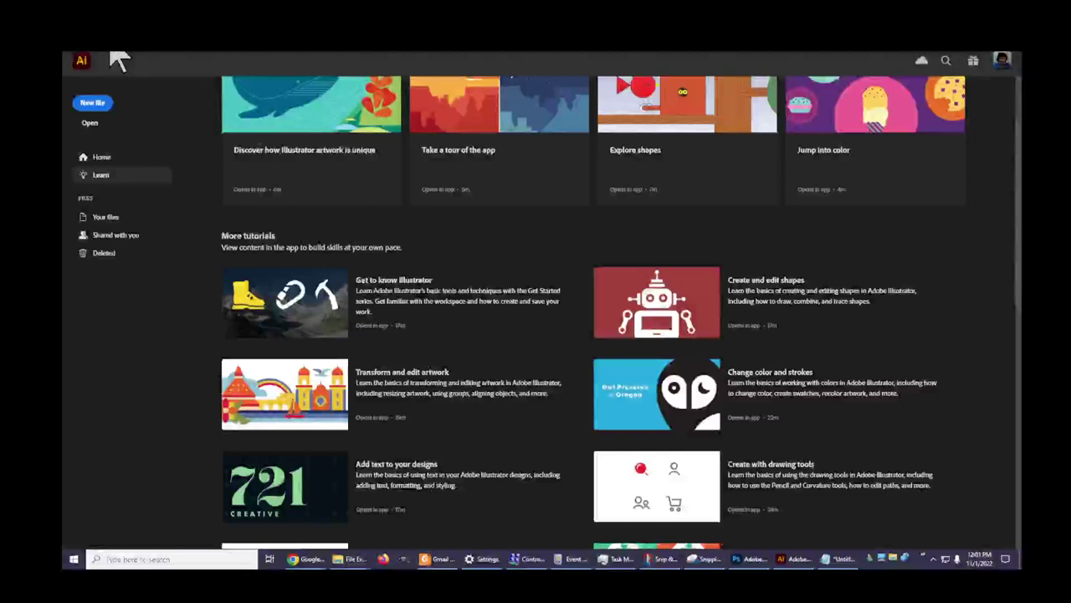
Step: Browse the File menu and panel lists, then dismiss them
{"action": "left_click", "coordinate": [119, 60]}
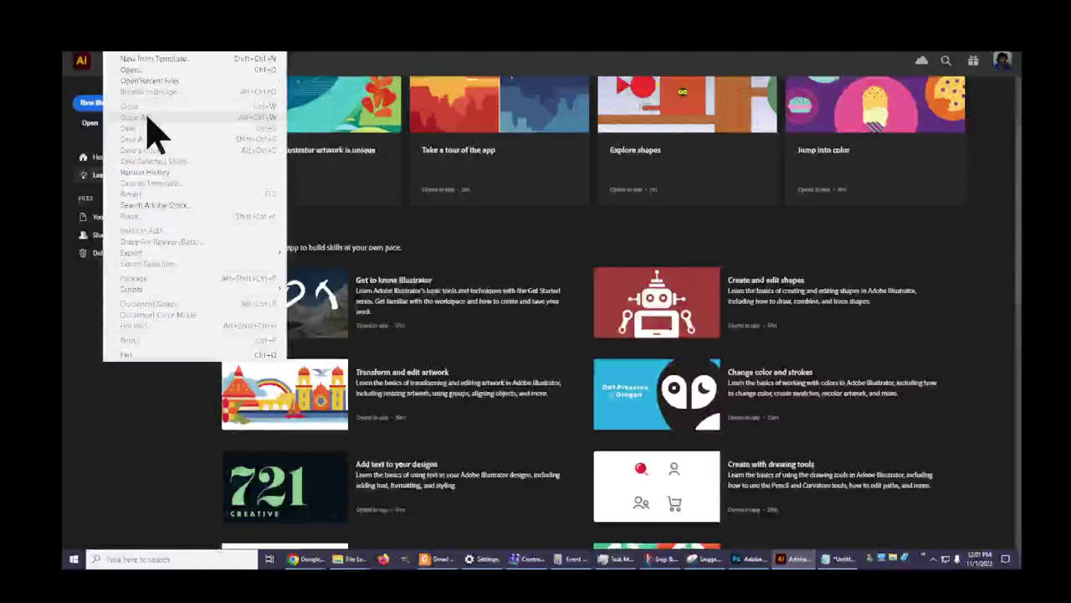
{"action": "mouse_move", "coordinate": [131, 54]}
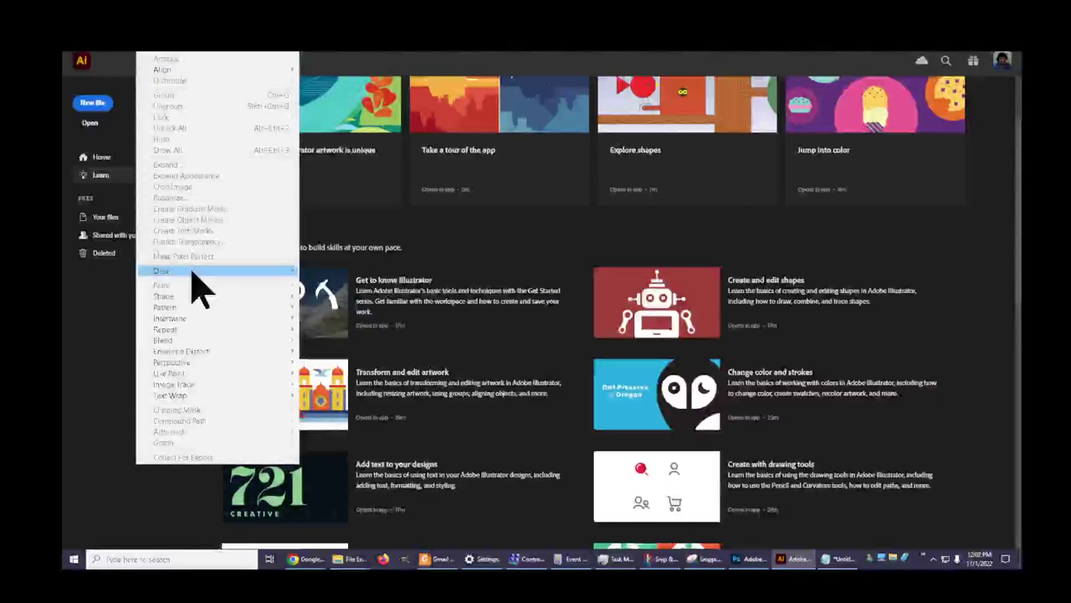
{"action": "mouse_move", "coordinate": [202, 294]}
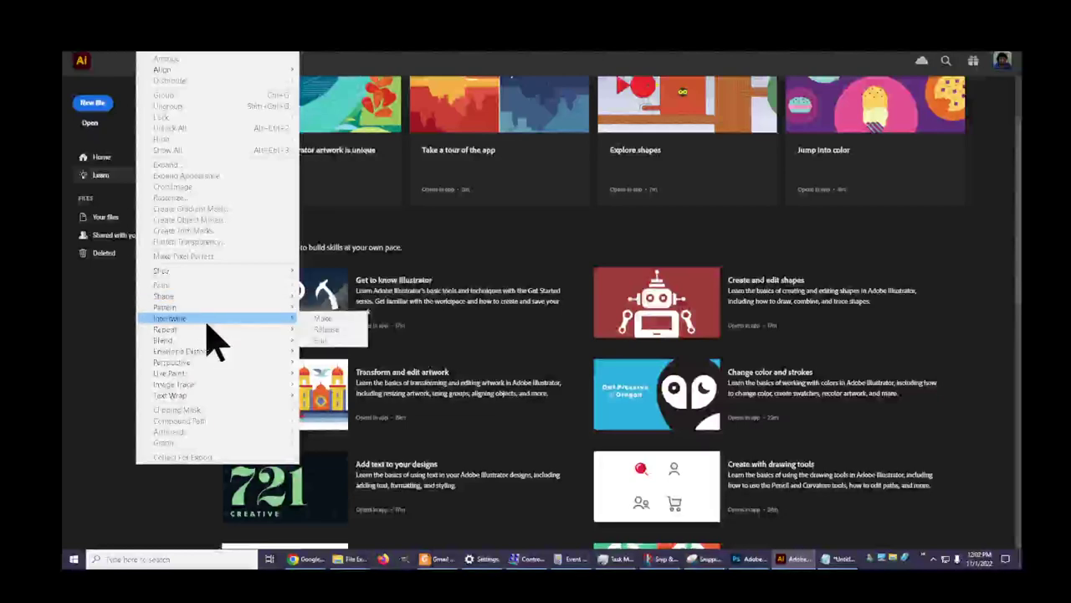
{"action": "mouse_move", "coordinate": [210, 335]}
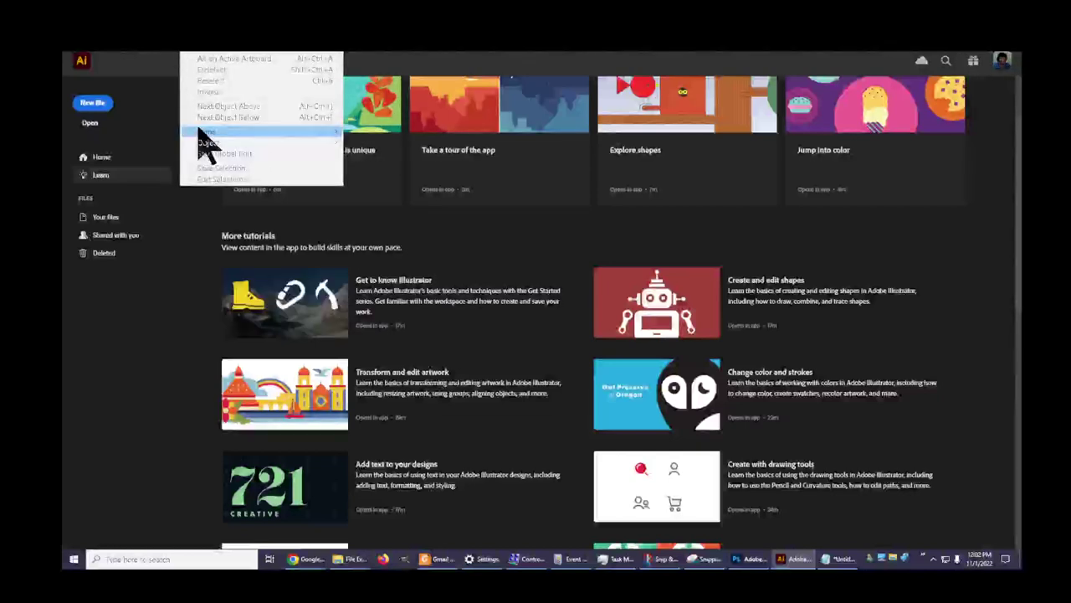
{"action": "mouse_move", "coordinate": [201, 134]}
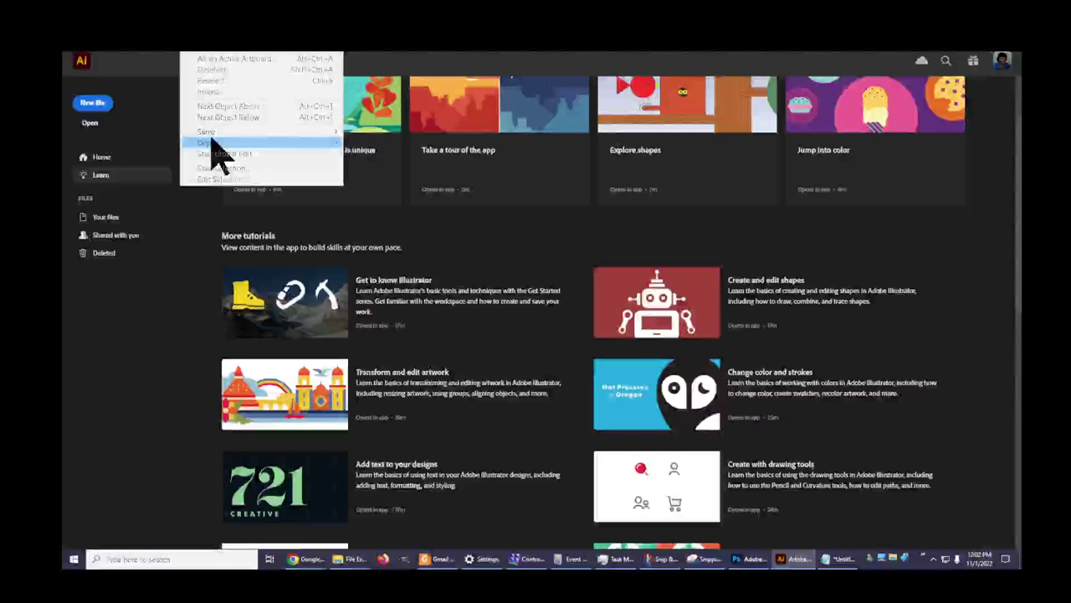
{"action": "mouse_move", "coordinate": [318, 134]}
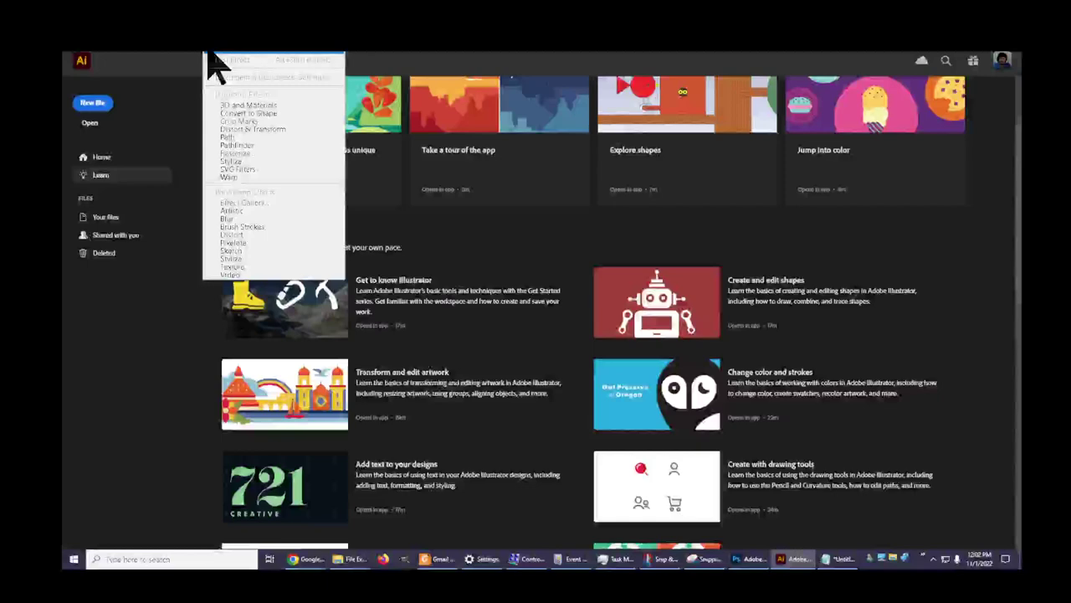
{"action": "mouse_move", "coordinate": [246, 54]}
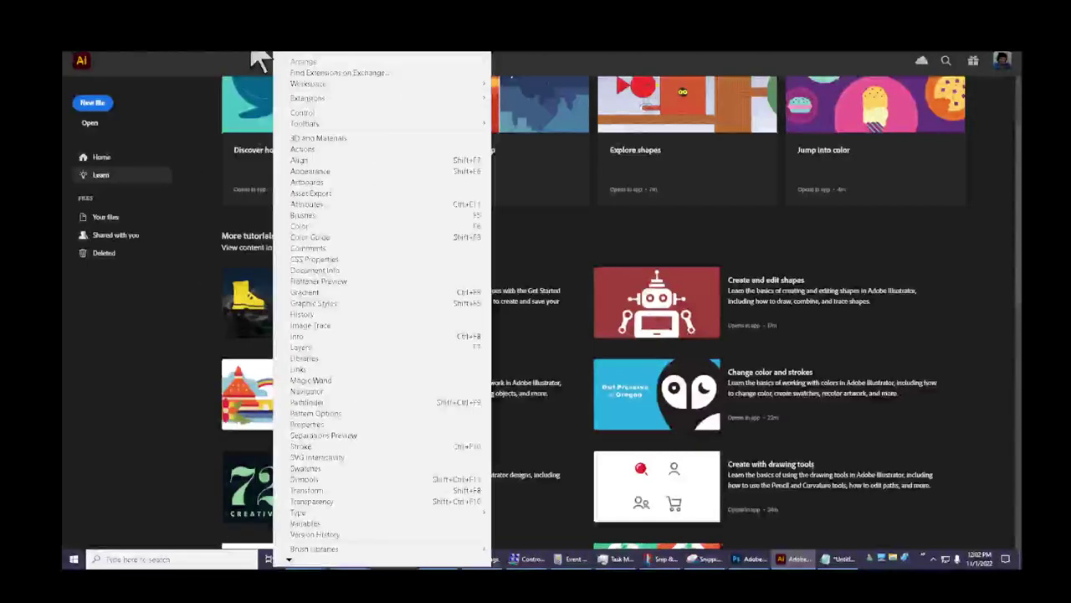
{"action": "left_click", "coordinate": [253, 62]}
Step: Close the File menu, return to the Learn page and scroll up to Hands-on tutorials
{"action": "left_click", "coordinate": [113, 61]}
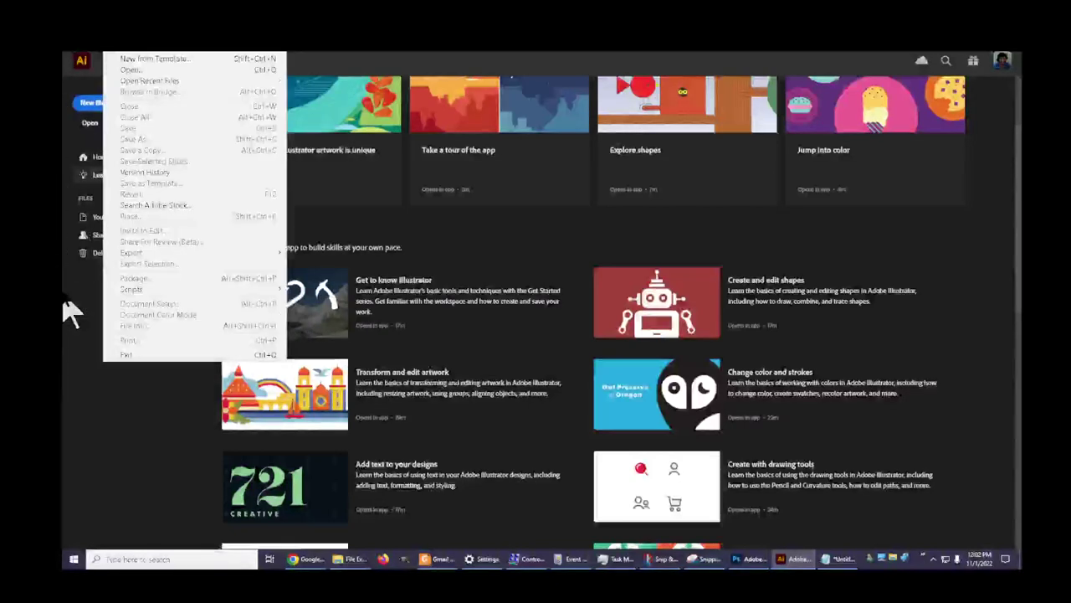
{"action": "left_click", "coordinate": [143, 455]}
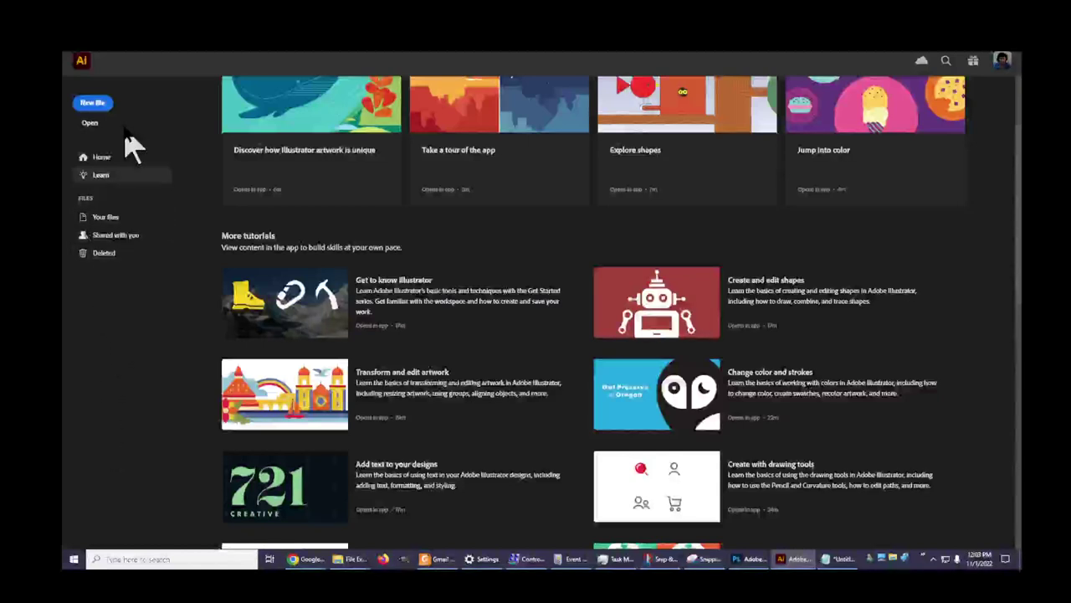
{"action": "left_click", "coordinate": [88, 102]}
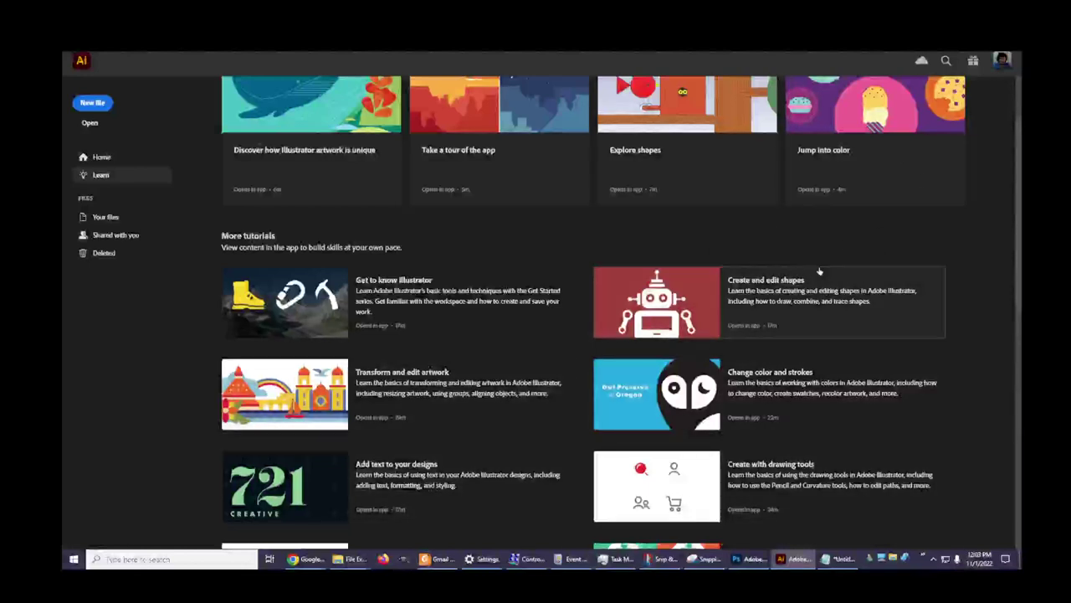
{"action": "scroll", "coordinate": [829, 351], "scroll_direction": "up", "scroll_amount": 1}
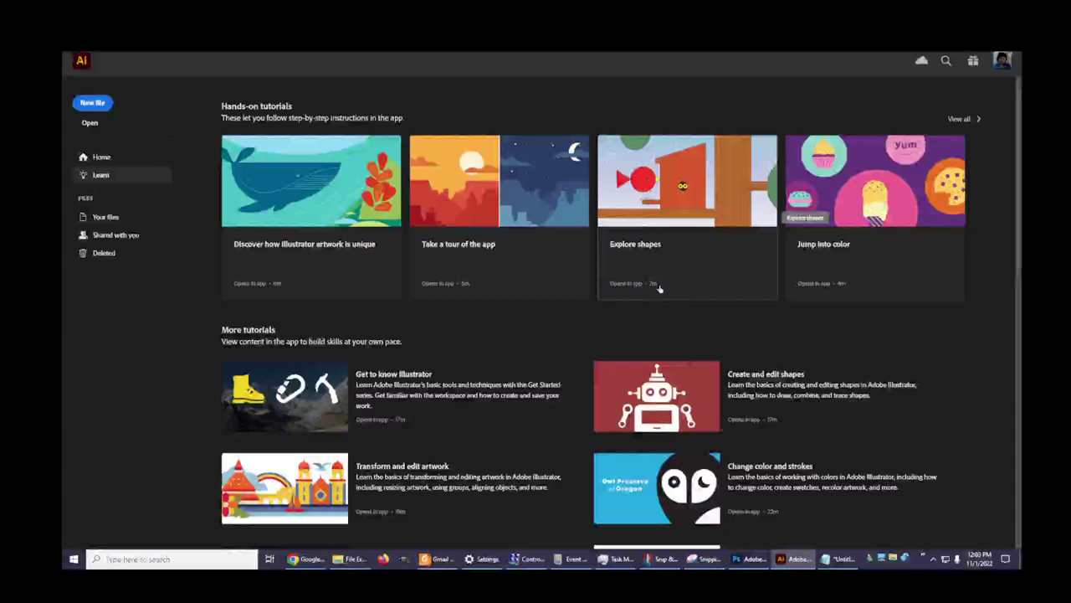
Step: Open the Explore shapes card and start its birdhouse tutorial
{"action": "left_click", "coordinate": [695, 188]}
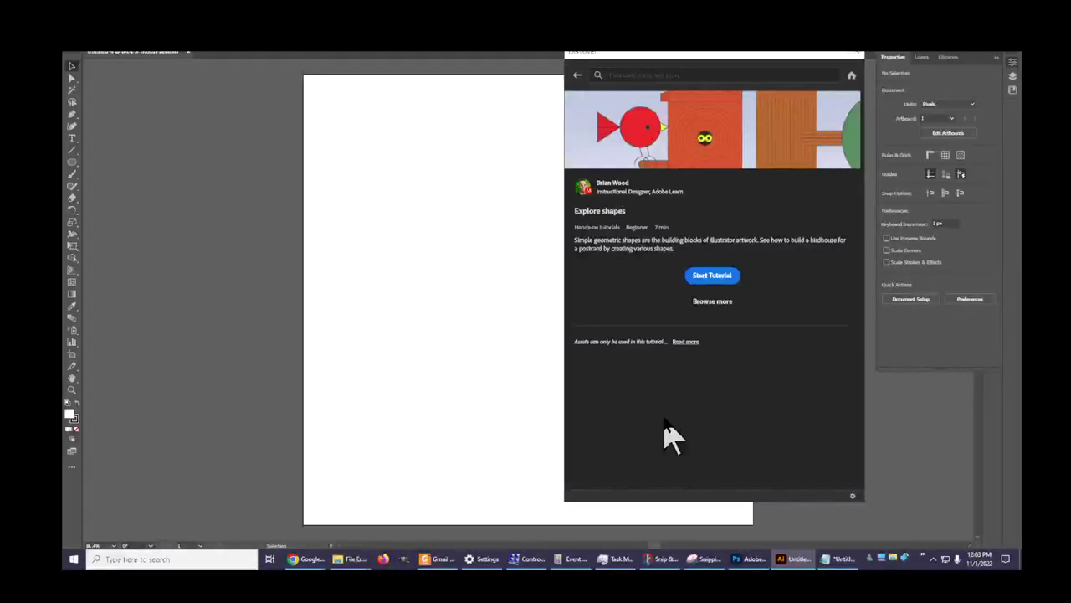
{"action": "left_click", "coordinate": [700, 278]}
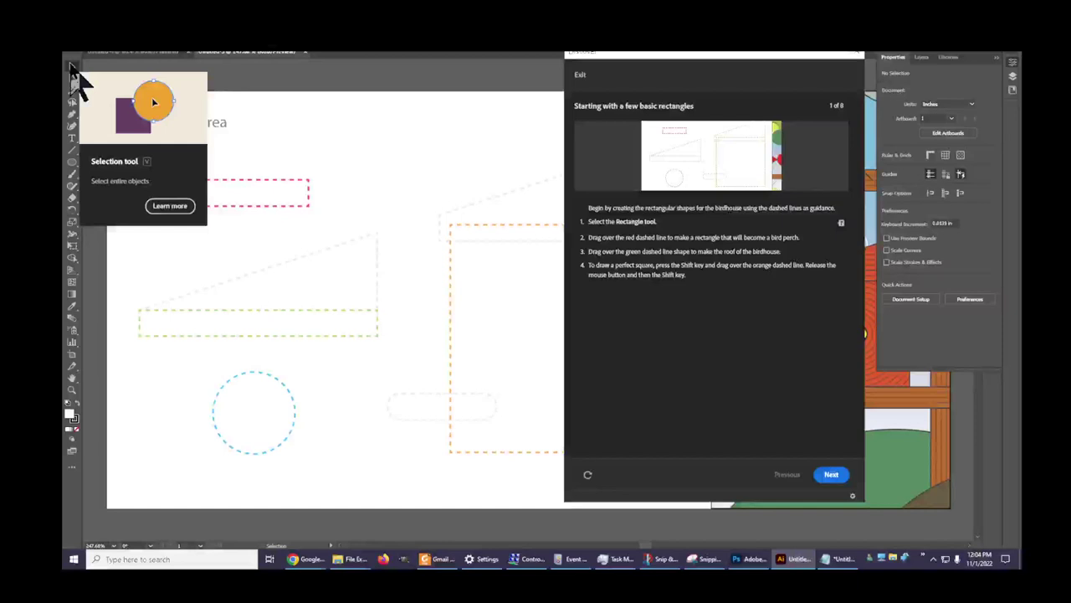
Step: Try the Direct Selection and Magic Wand tools, then open the Pen tool flyout
{"action": "left_click", "coordinate": [72, 75]}
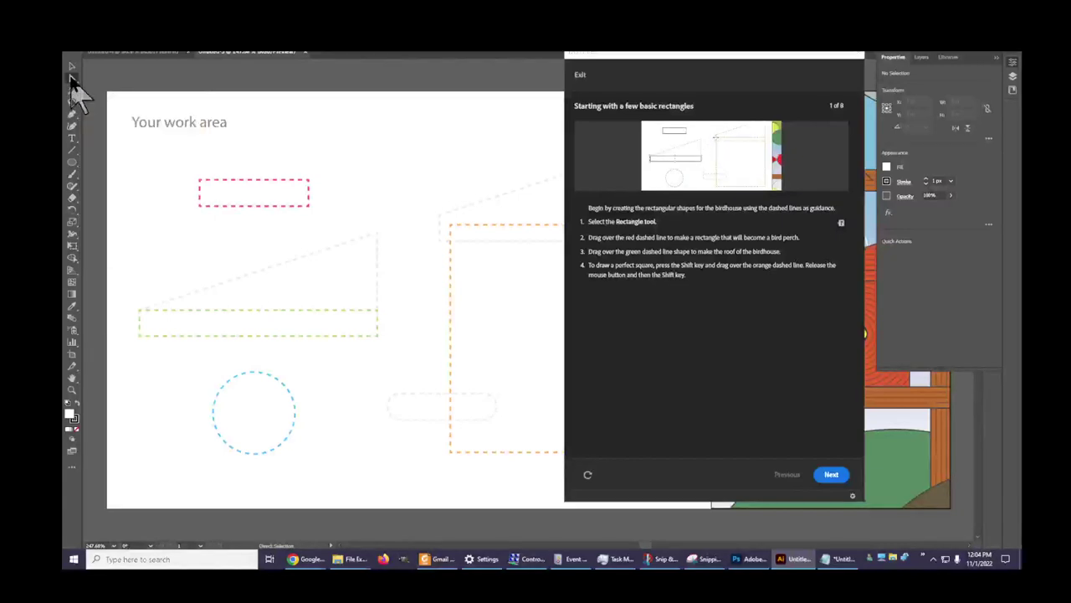
{"action": "left_click", "coordinate": [72, 91]}
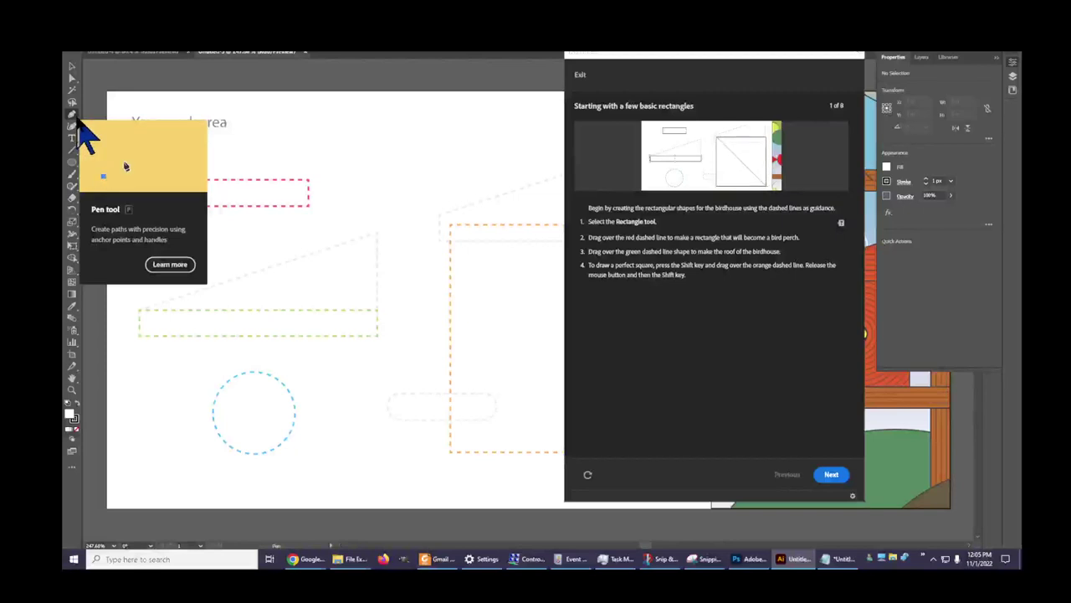
{"action": "left_click", "coordinate": [74, 116]}
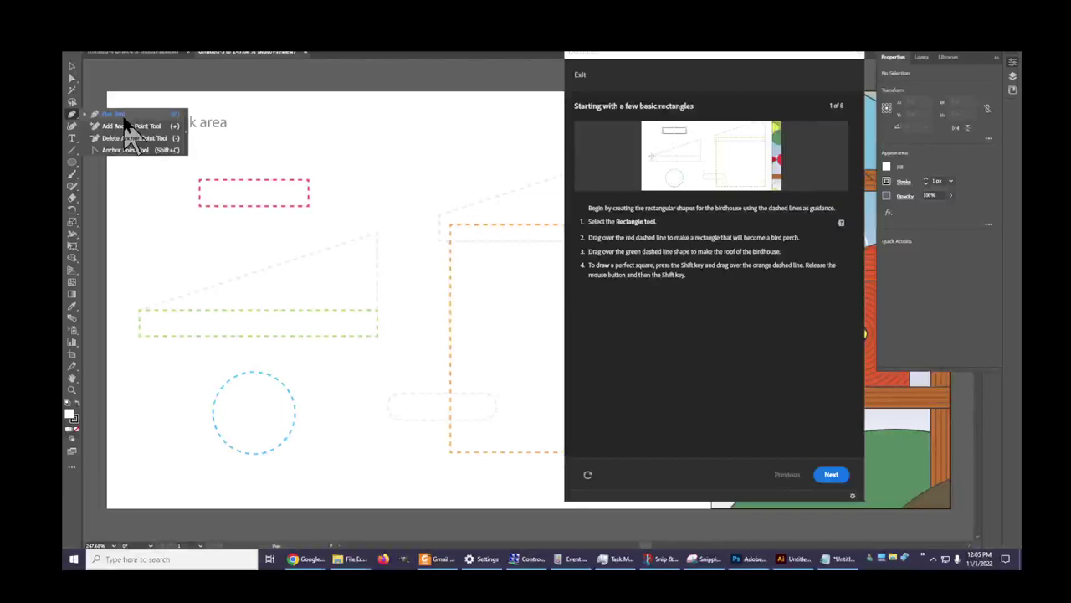
Step: Tear off the Pen tool group into a floating strip and switch it between vertical and horizontal
{"action": "left_click", "coordinate": [186, 138]}
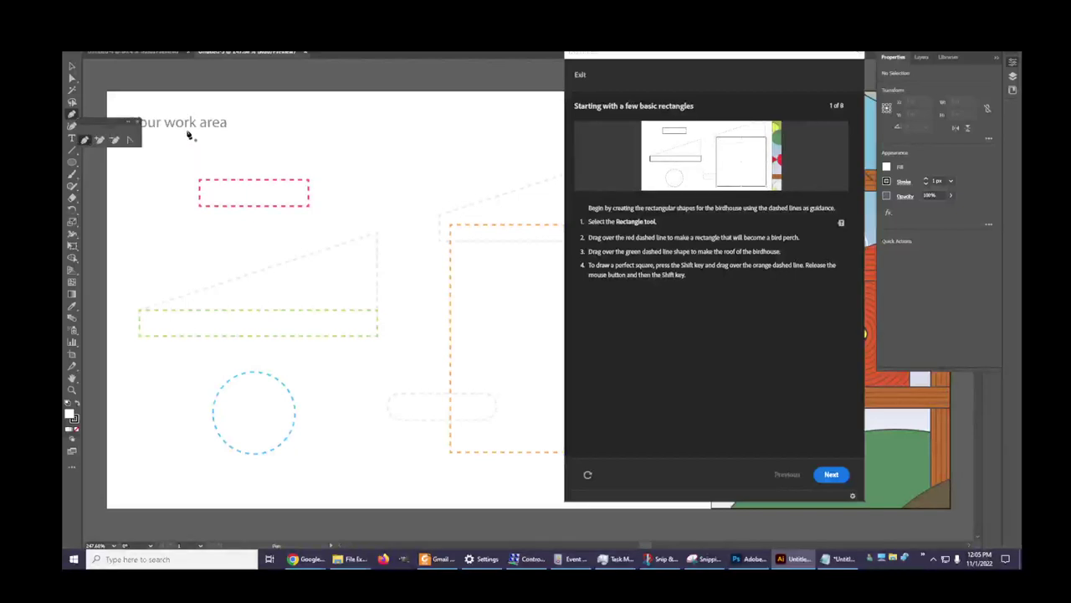
{"action": "left_click", "coordinate": [132, 130]}
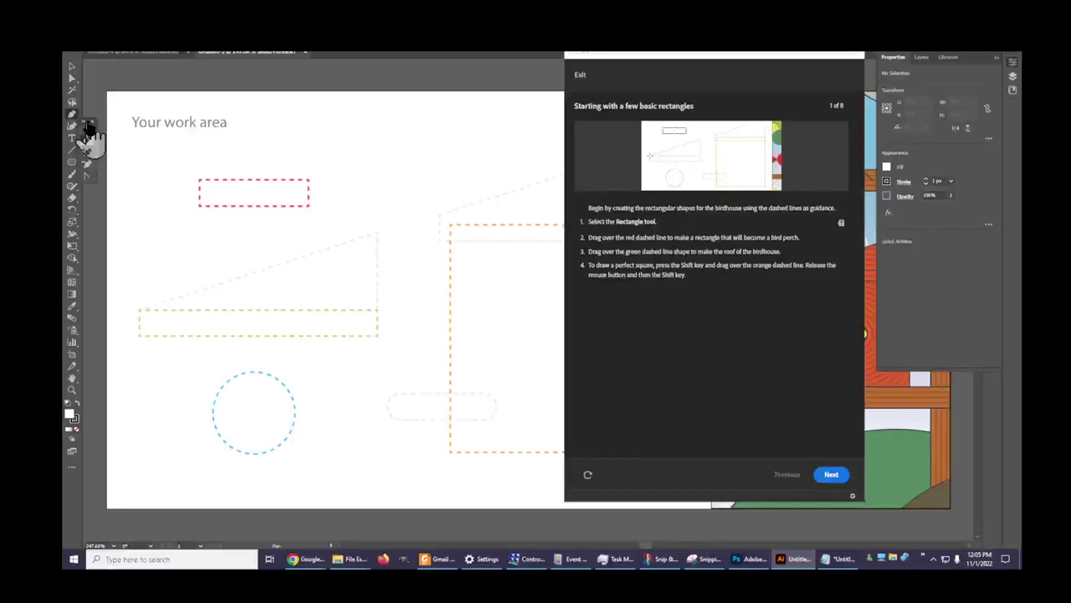
{"action": "left_click", "coordinate": [83, 126]}
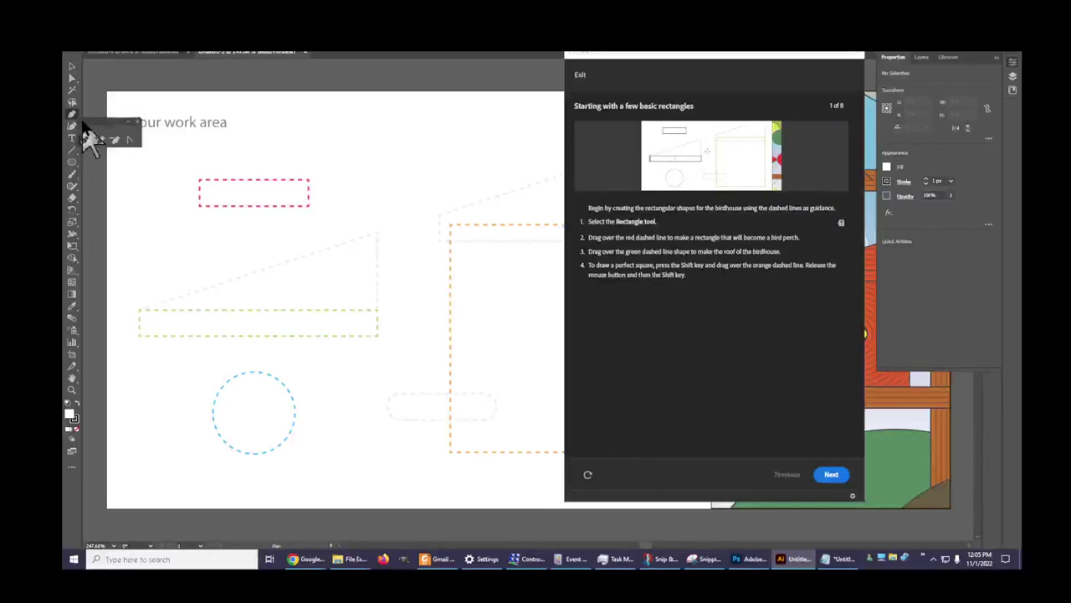
Step: Try Anchor Point, Curvature and Pen tools, ending on Add Anchor Point
{"action": "left_click", "coordinate": [131, 140]}
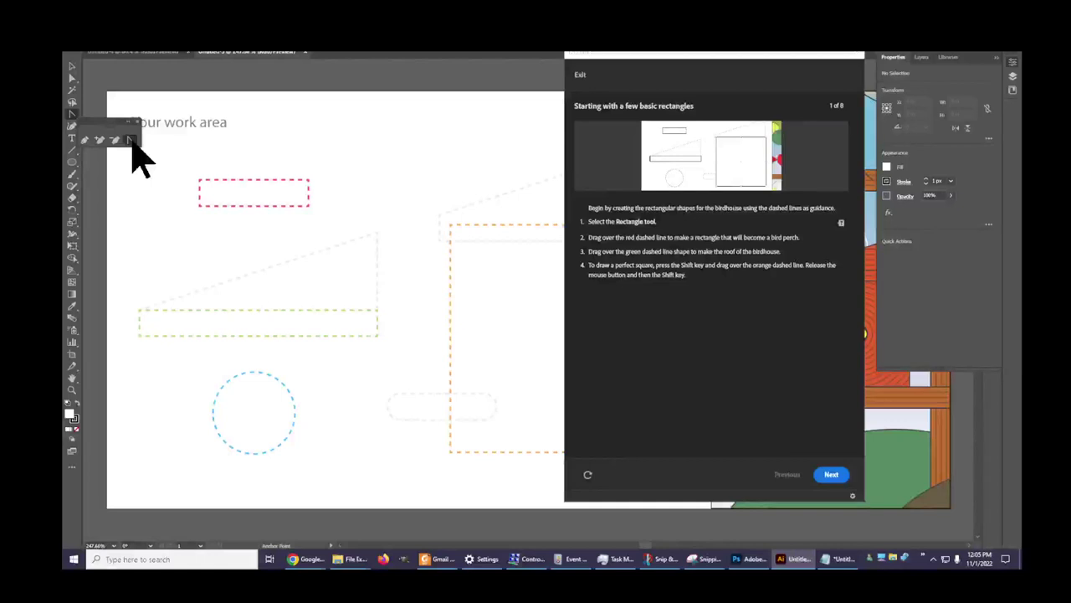
{"action": "left_click", "coordinate": [72, 127]}
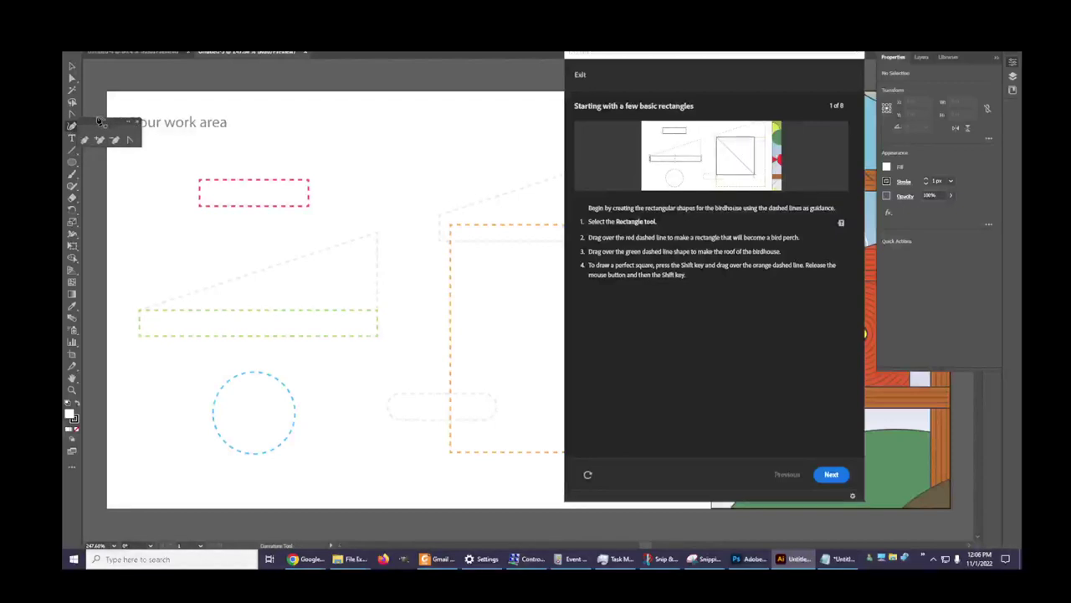
{"action": "left_click", "coordinate": [87, 141]}
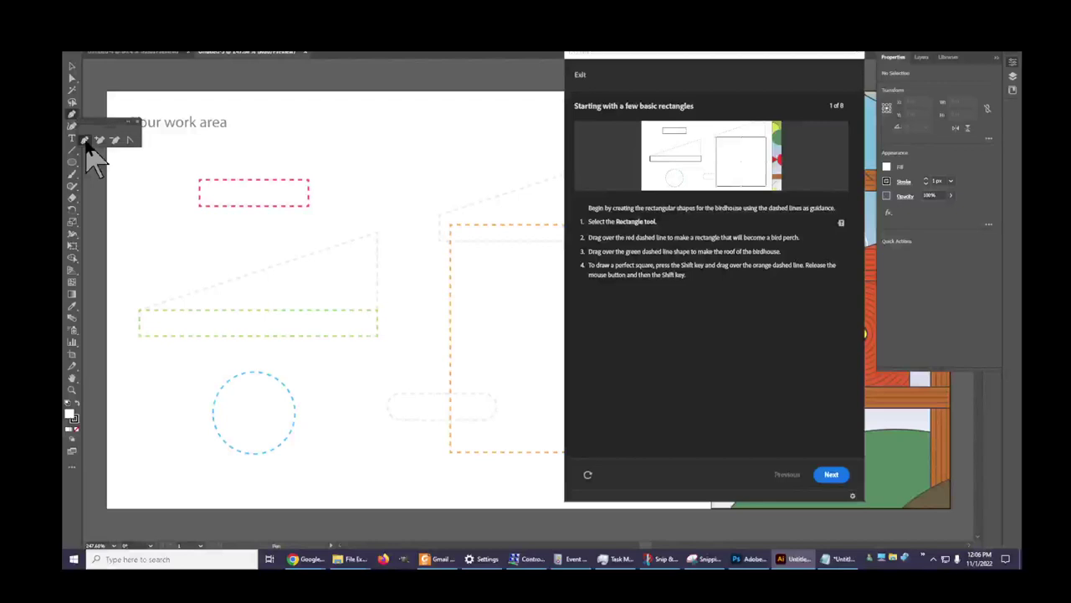
{"action": "left_click", "coordinate": [72, 125]}
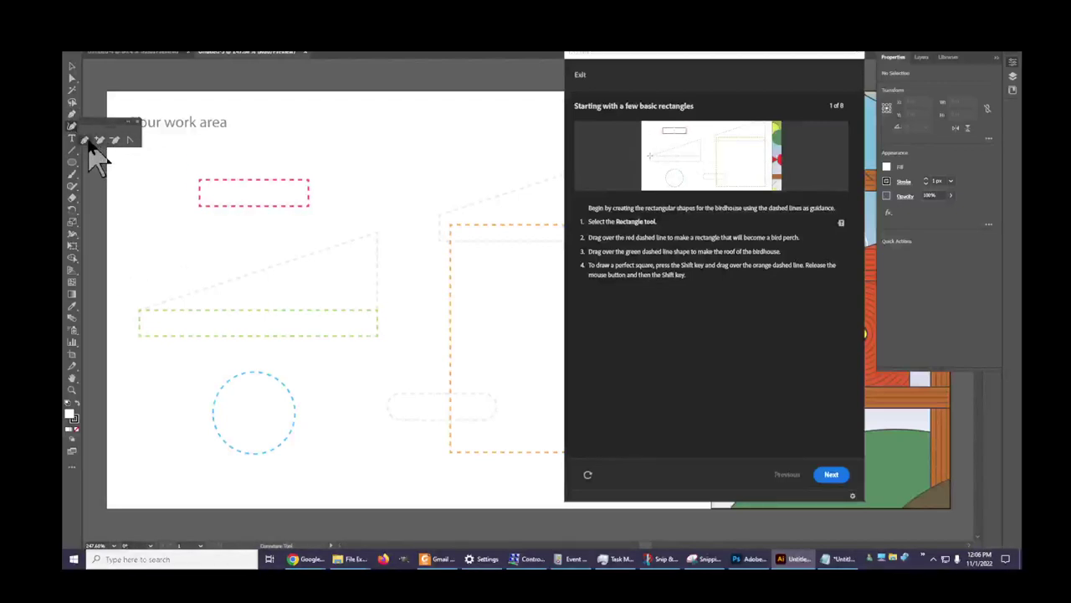
{"action": "left_click", "coordinate": [98, 140]}
Step: Click the empty canvas with Add Anchor Point and acknowledge the path-segment warning with OK
{"action": "left_click", "coordinate": [116, 154]}
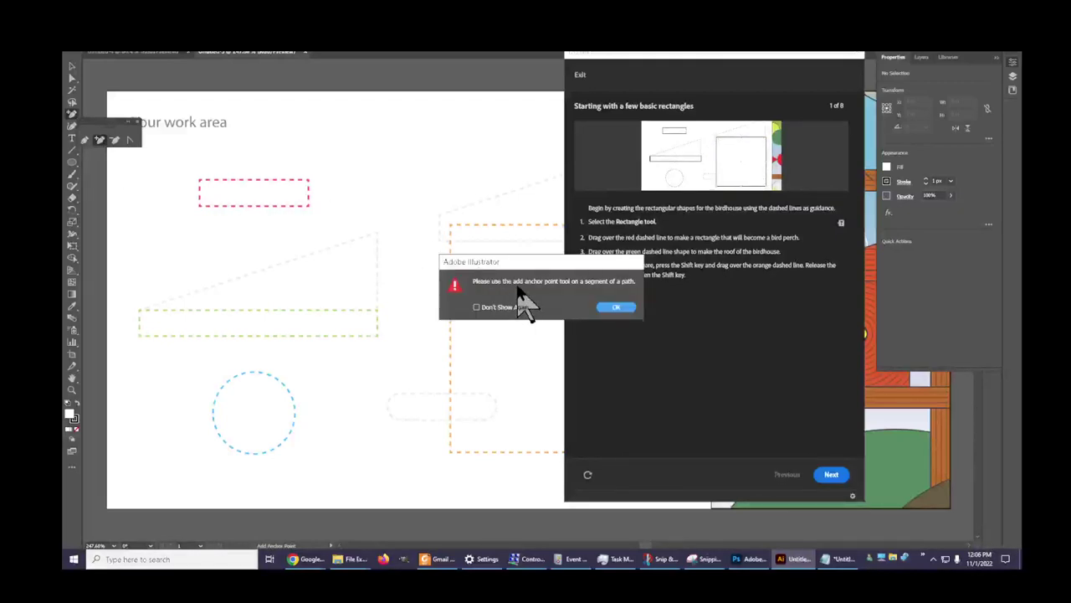
{"action": "left_click", "coordinate": [617, 308]}
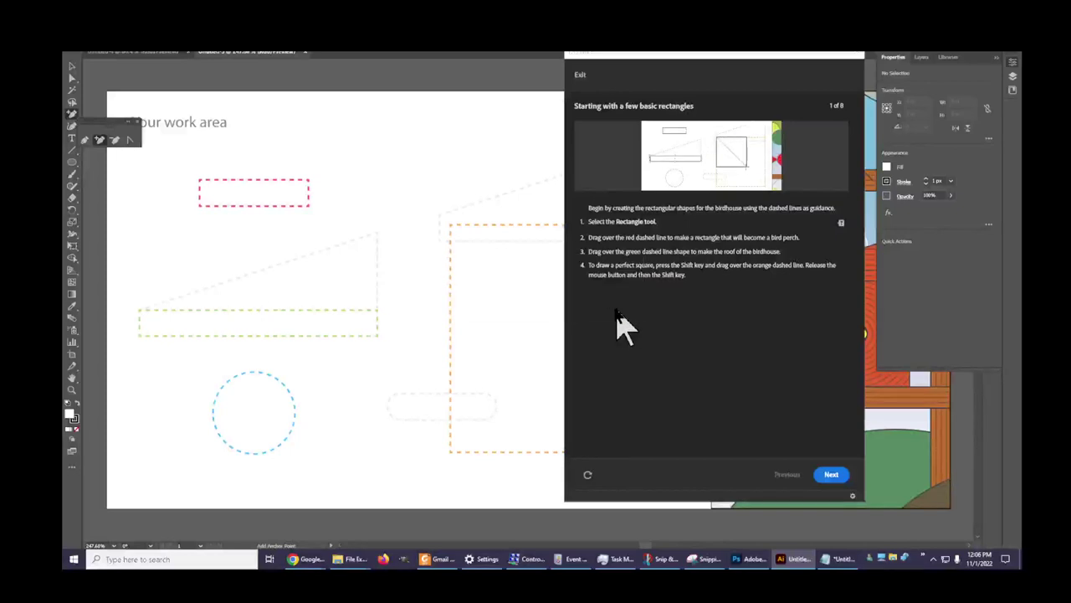
Step: Close the pen tool strip, use Show location, and select the Rectangle Tool from the shape flyout
{"action": "left_click", "coordinate": [139, 122]}
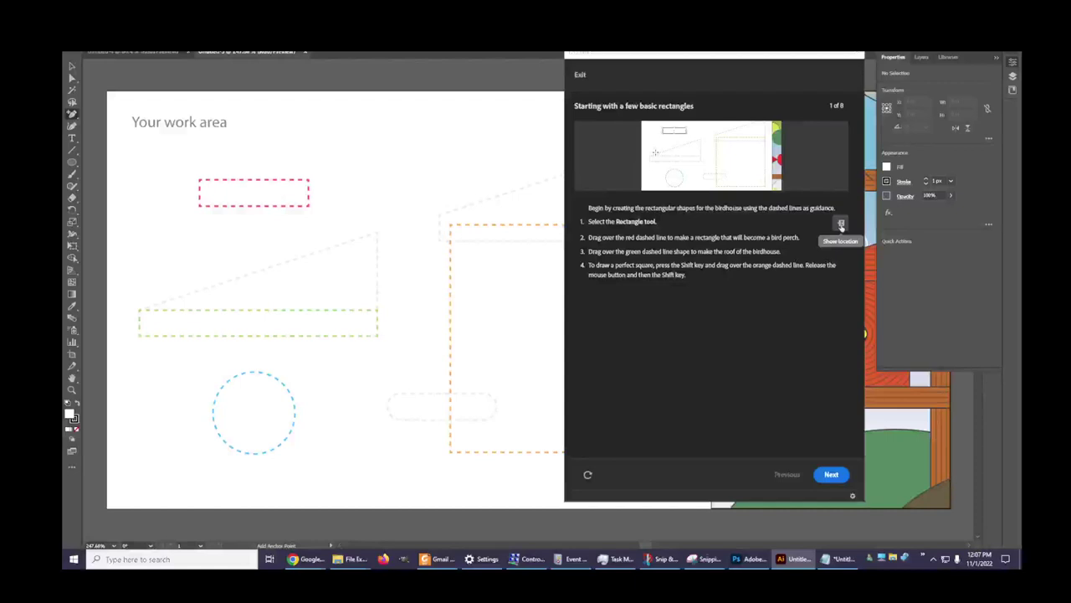
{"action": "left_click", "coordinate": [841, 224]}
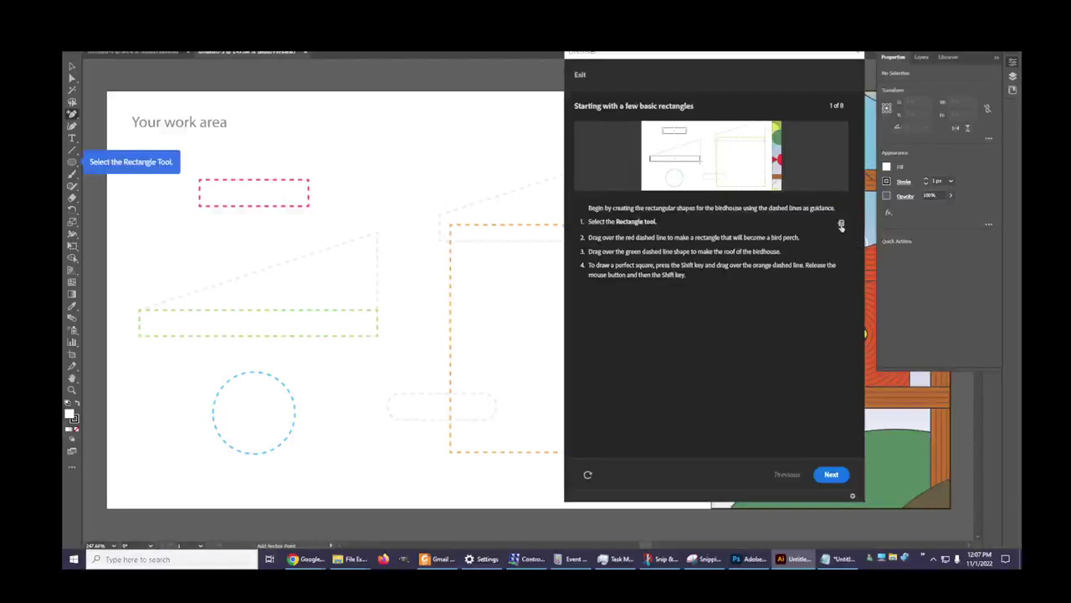
{"action": "left_click", "coordinate": [72, 163]}
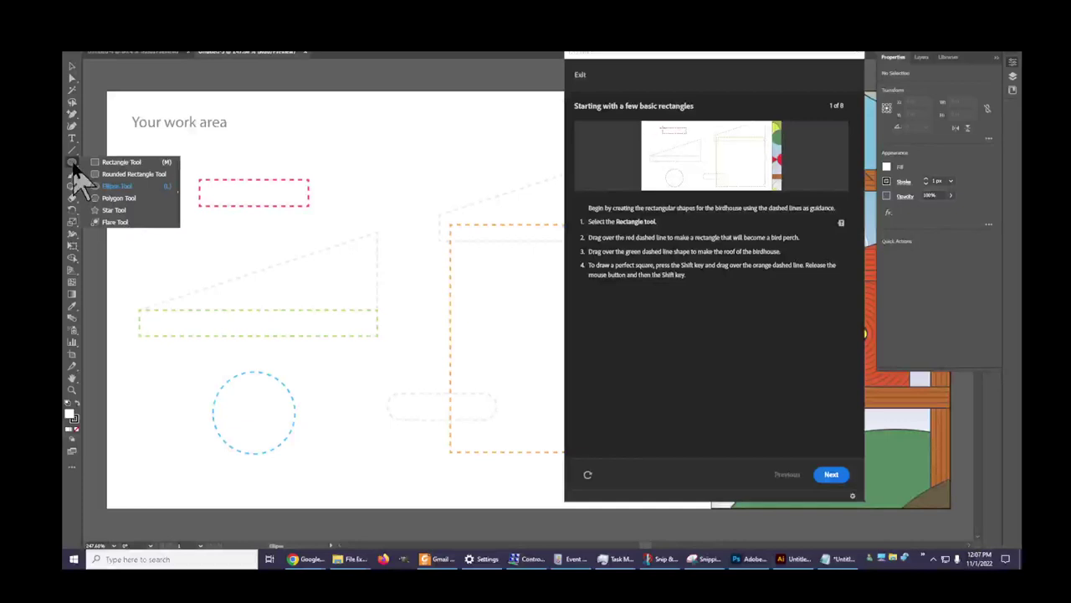
{"action": "left_click", "coordinate": [126, 162]}
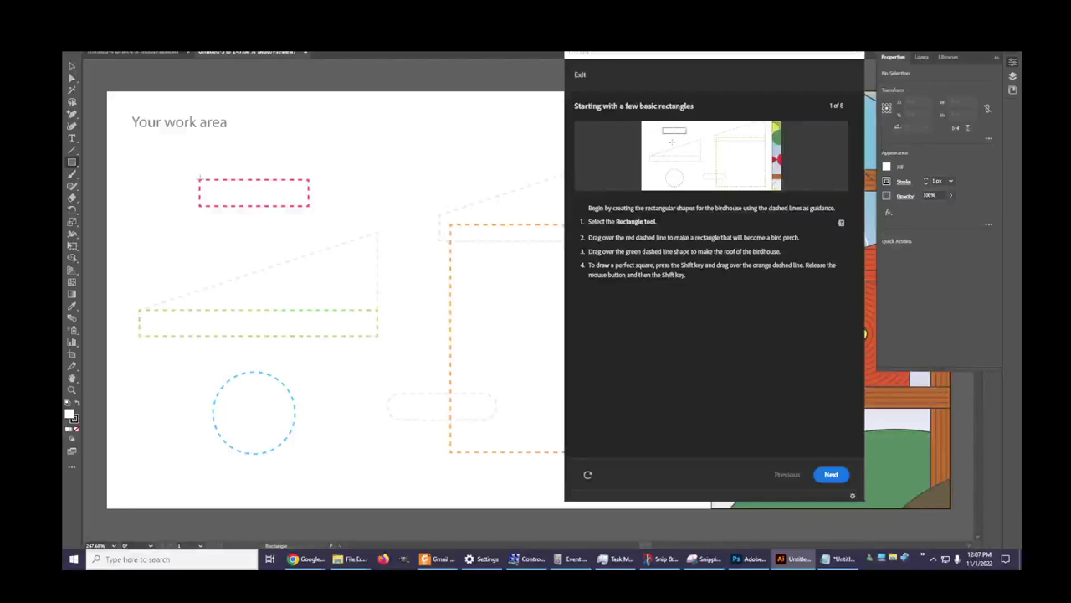
Step: Drag the perch rectangle over the red dashed outline, then undo the stray size-dialog rectangle
{"action": "left_click_drag", "start_coordinate": [198, 177], "coordinate": [308, 208]}
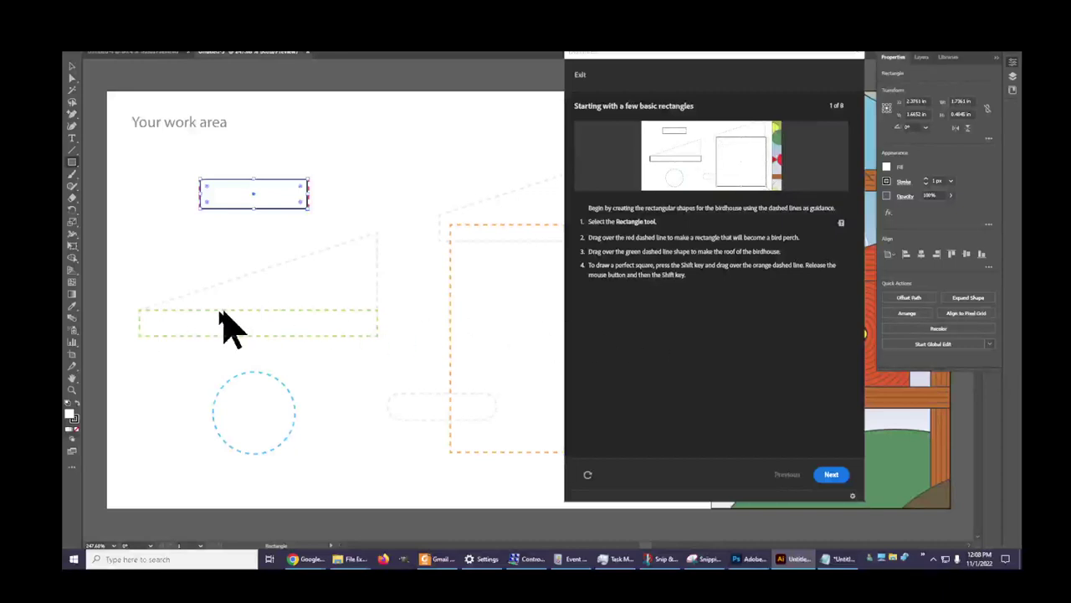
{"action": "left_click", "coordinate": [140, 323]}
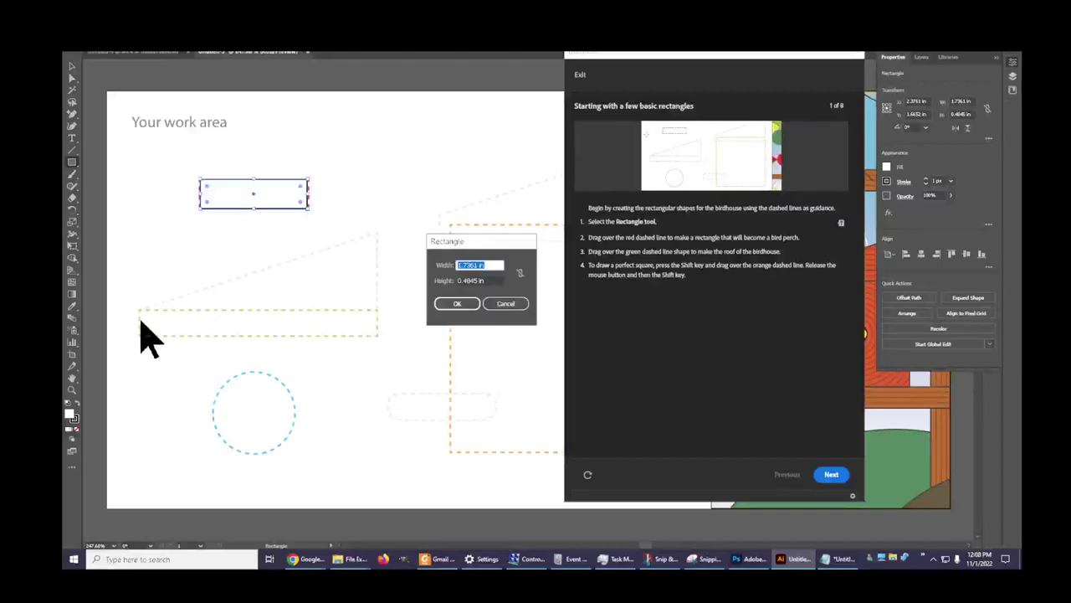
{"action": "left_click", "coordinate": [457, 305]}
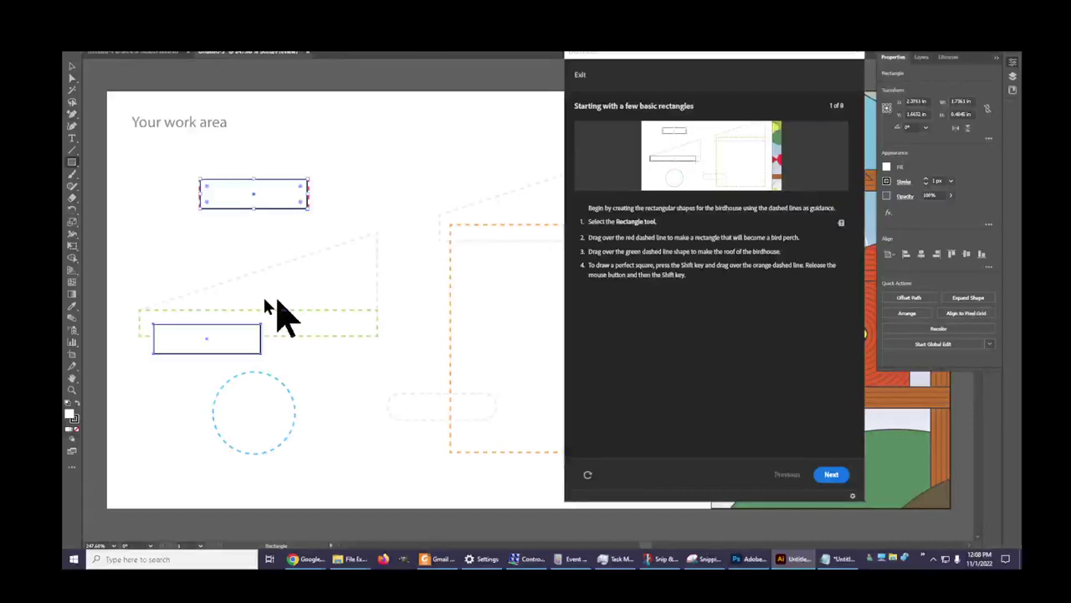
{"action": "left_click", "coordinate": [134, 56]}
{"action": "left_click", "coordinate": [144, 67]}
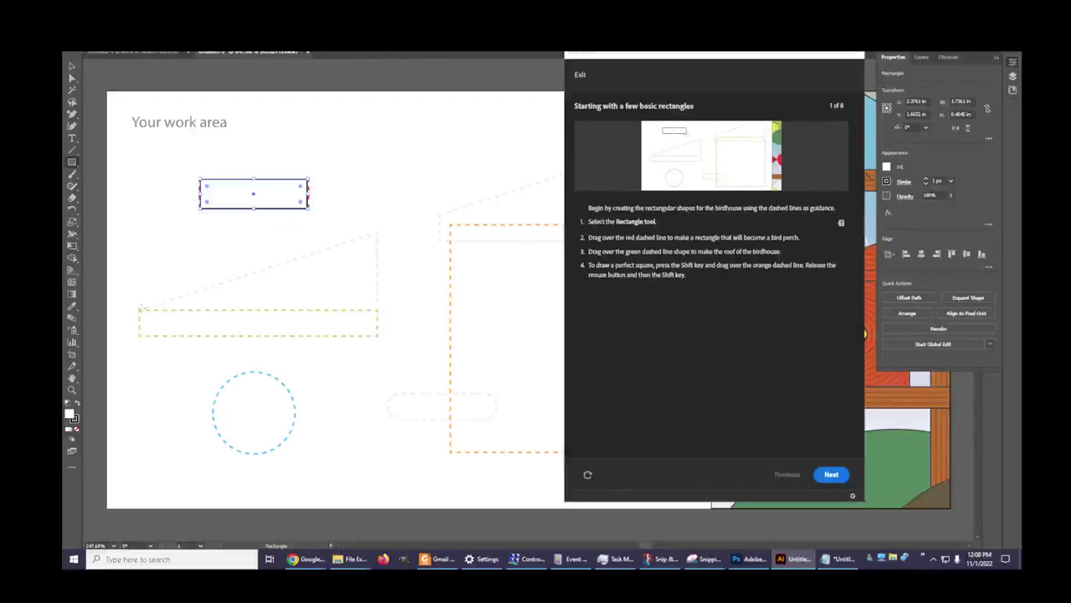
Step: Draw the long roof rectangle over the yellow guide and drag the Learn panel right
{"action": "left_click_drag", "start_coordinate": [138, 309], "coordinate": [377, 337]}
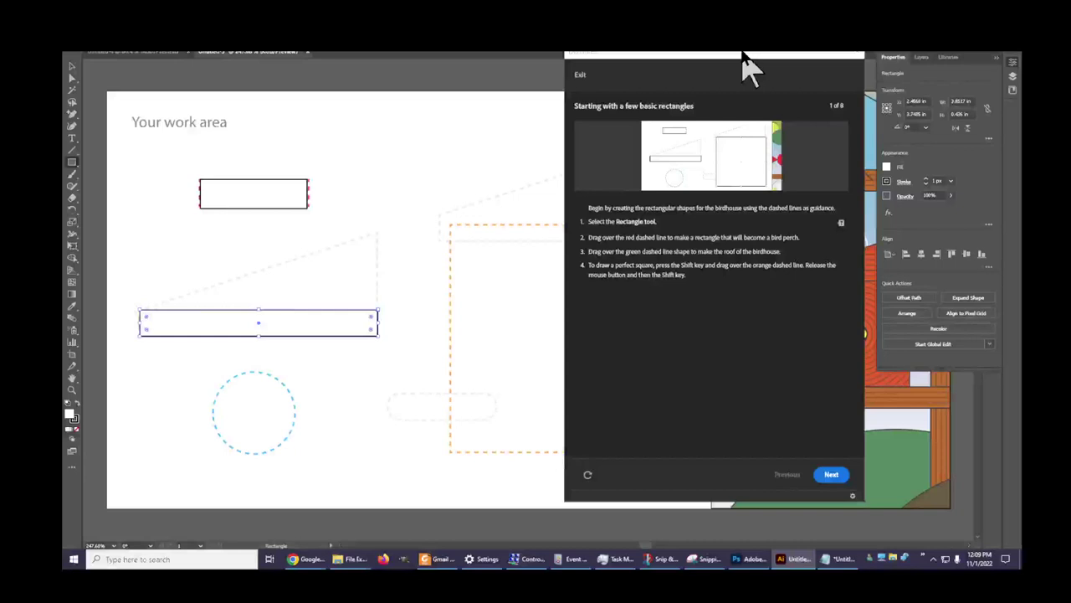
{"action": "left_click_drag", "start_coordinate": [760, 65], "coordinate": [869, 66]}
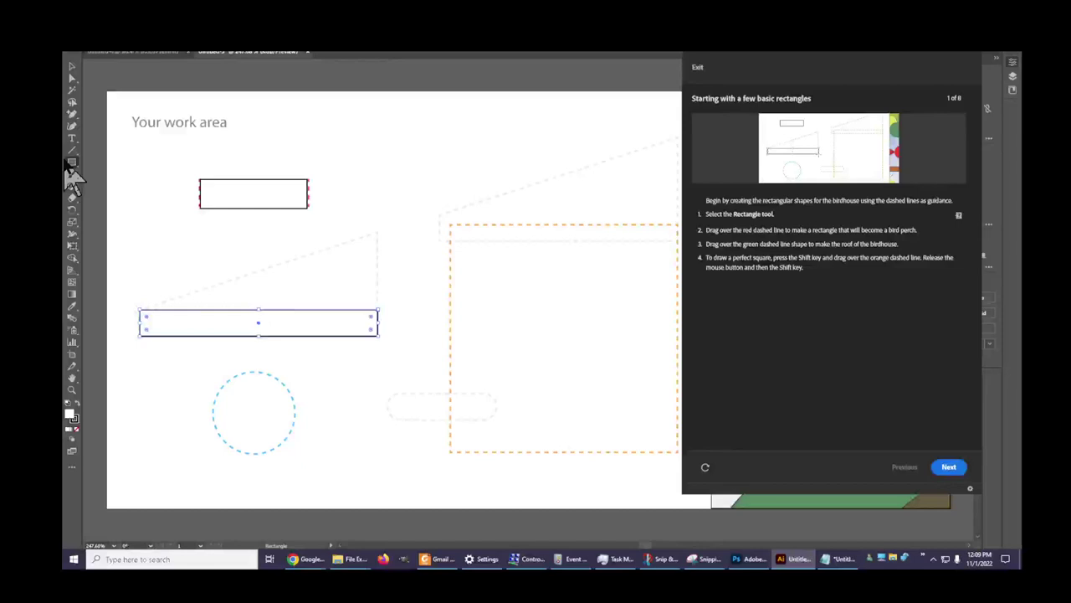
Step: Reselect the Rectangle Tool, cancel two Rectangle size dialogs, and drag a square over the orange outline
{"action": "left_click_drag", "start_coordinate": [72, 162], "coordinate": [74, 166]}
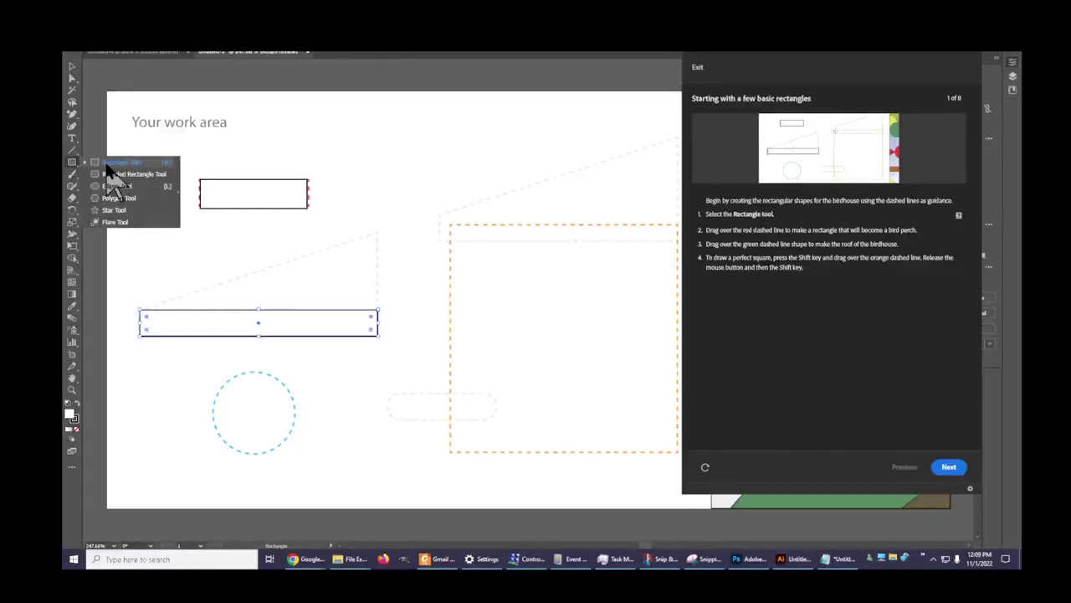
{"action": "left_click", "coordinate": [113, 164]}
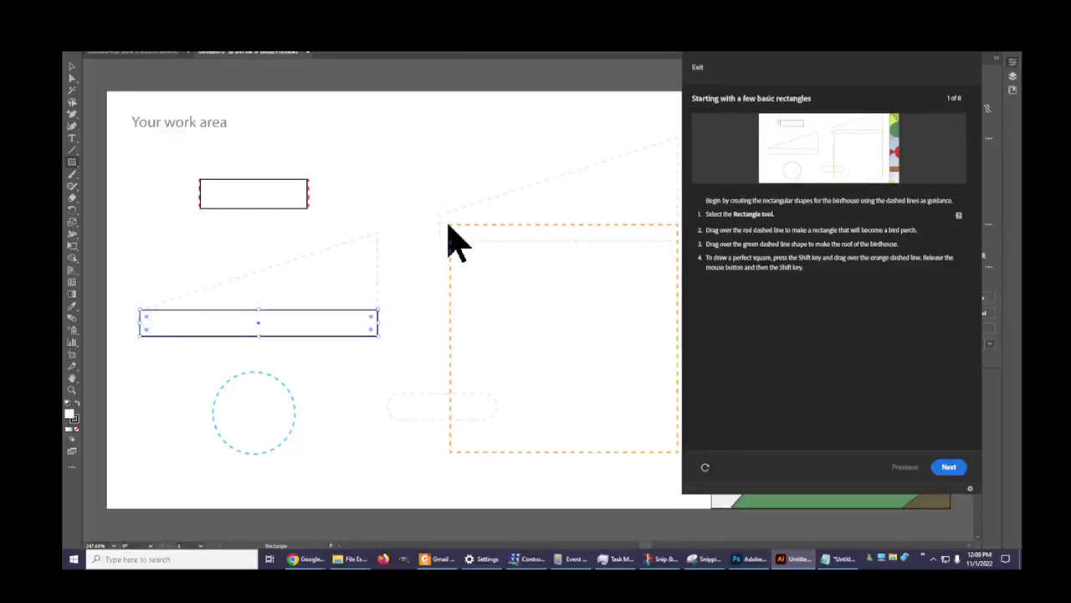
{"action": "left_click", "coordinate": [453, 240]}
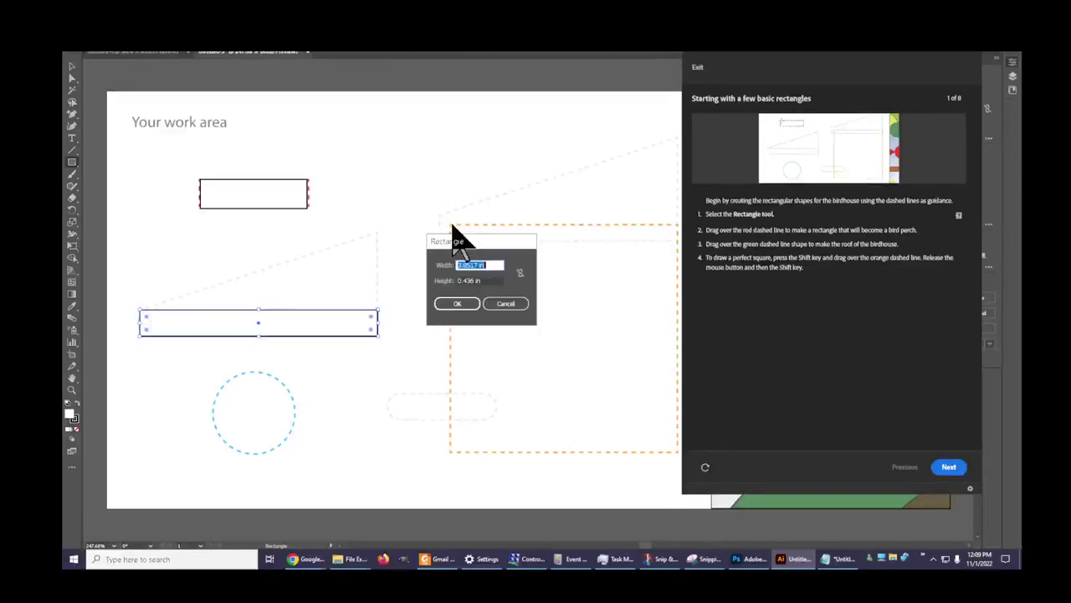
{"action": "left_click", "coordinate": [511, 304]}
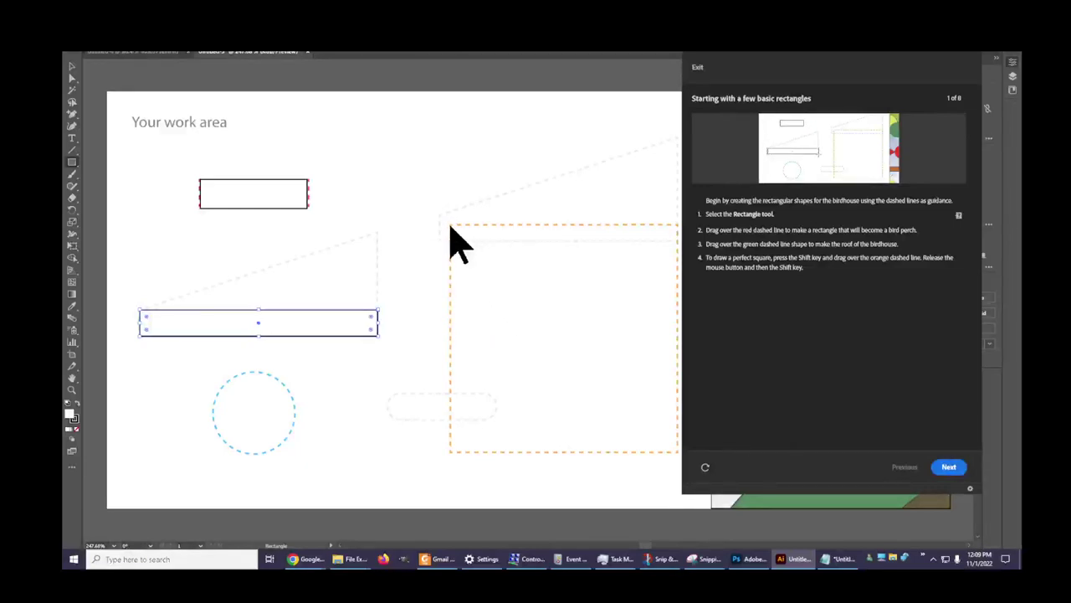
{"action": "left_click", "coordinate": [453, 240]}
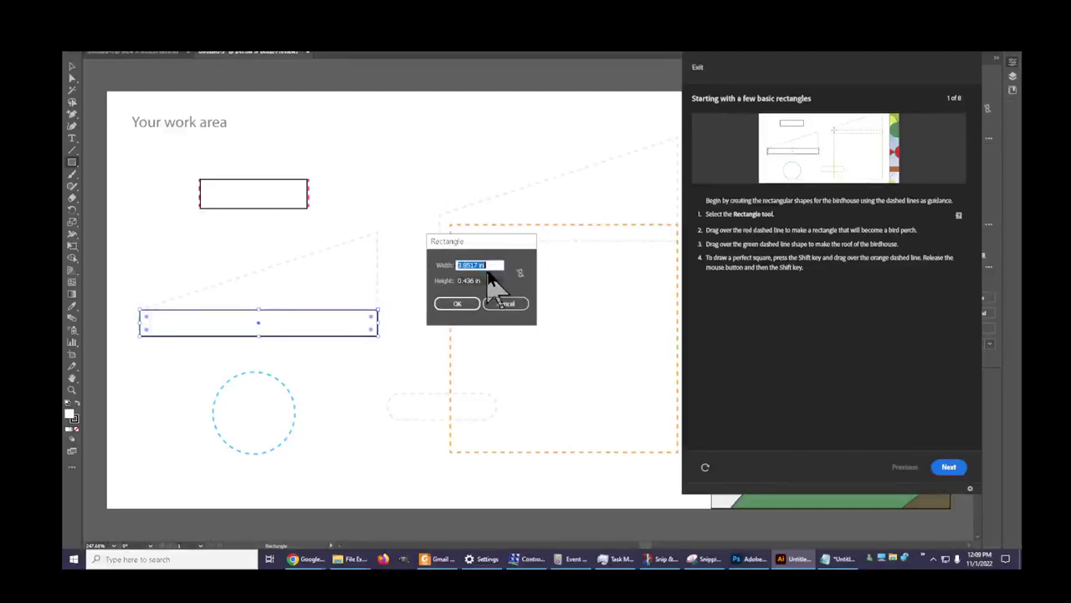
{"action": "left_click", "coordinate": [519, 304]}
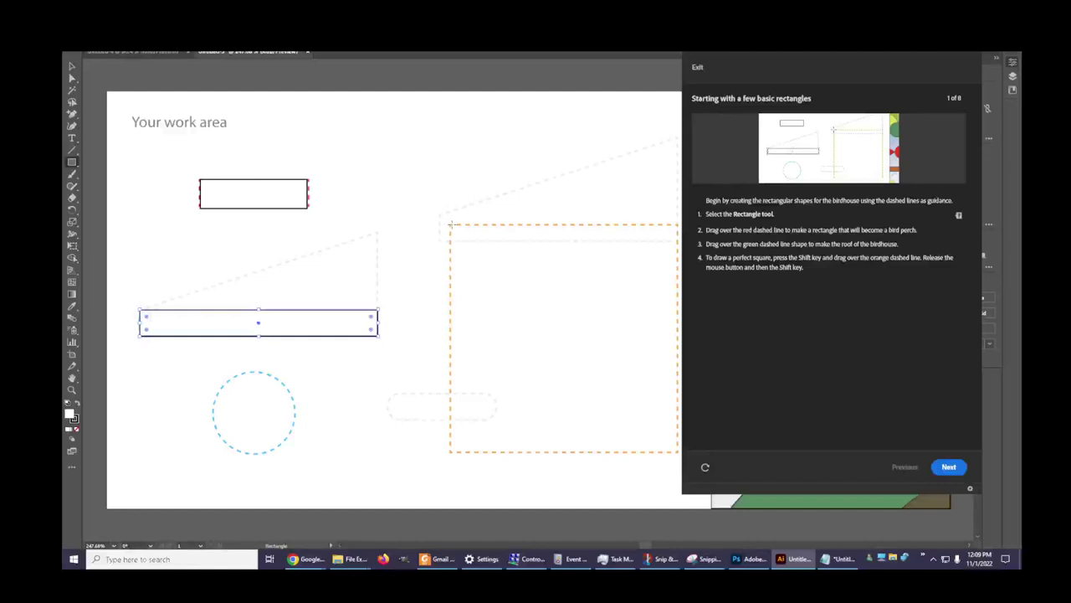
{"action": "mouse_move", "coordinate": [449, 225]}
{"action": "left_mouse_down"}
{"action": "mouse_move", "coordinate": [679, 454]}
{"action": "mouse_move", "coordinate": [543, 316]}
{"action": "mouse_move", "coordinate": [394, 279]}
{"action": "mouse_move", "coordinate": [402, 307]}
{"action": "mouse_move", "coordinate": [594, 368]}
{"action": "mouse_move", "coordinate": [628, 405]}
{"action": "mouse_move", "coordinate": [390, 287]}
{"action": "mouse_move", "coordinate": [571, 347]}
{"action": "mouse_move", "coordinate": [627, 381]}
{"action": "mouse_move", "coordinate": [678, 452]}
{"action": "mouse_move", "coordinate": [676, 443]}
{"action": "left_mouse_up"}
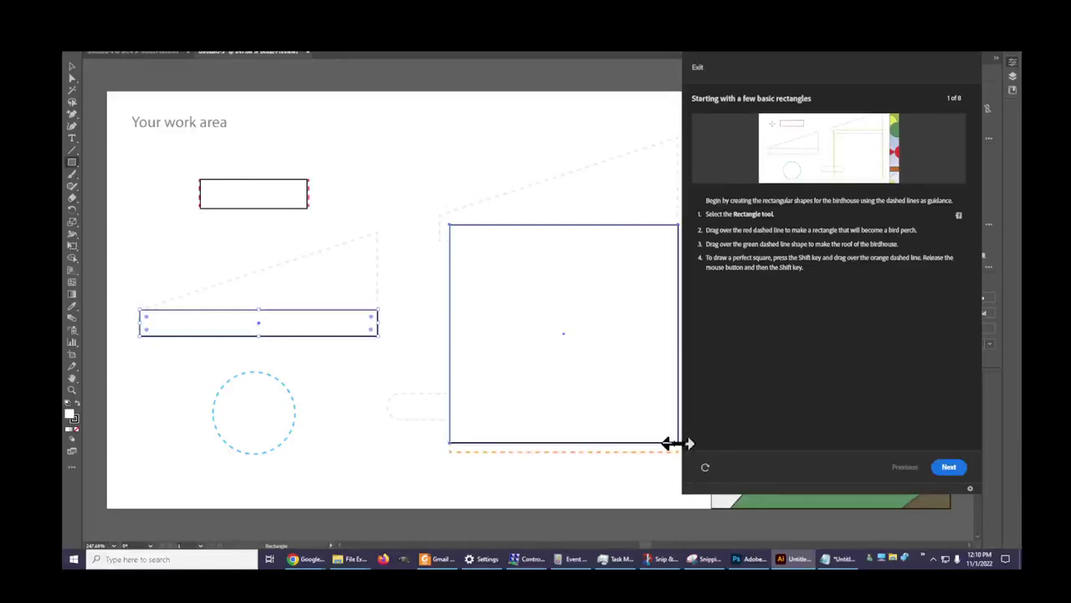
Step: Stretch the square's bottom edge to the orange line, then rotate it back to 0° after tilting
{"action": "left_click", "coordinate": [675, 443]}
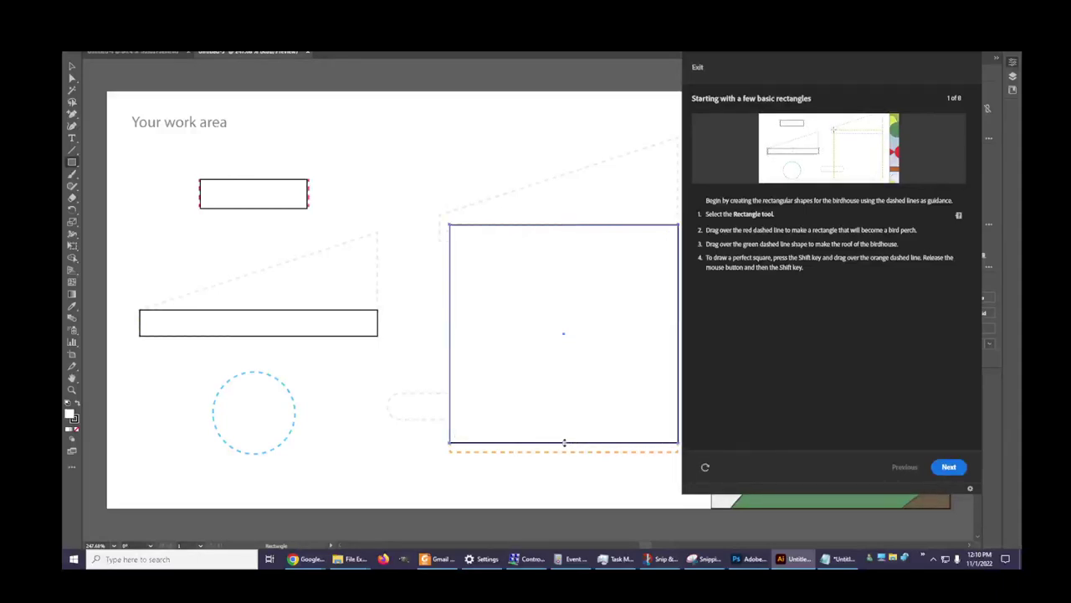
{"action": "left_click_drag", "start_coordinate": [565, 443], "coordinate": [569, 453]}
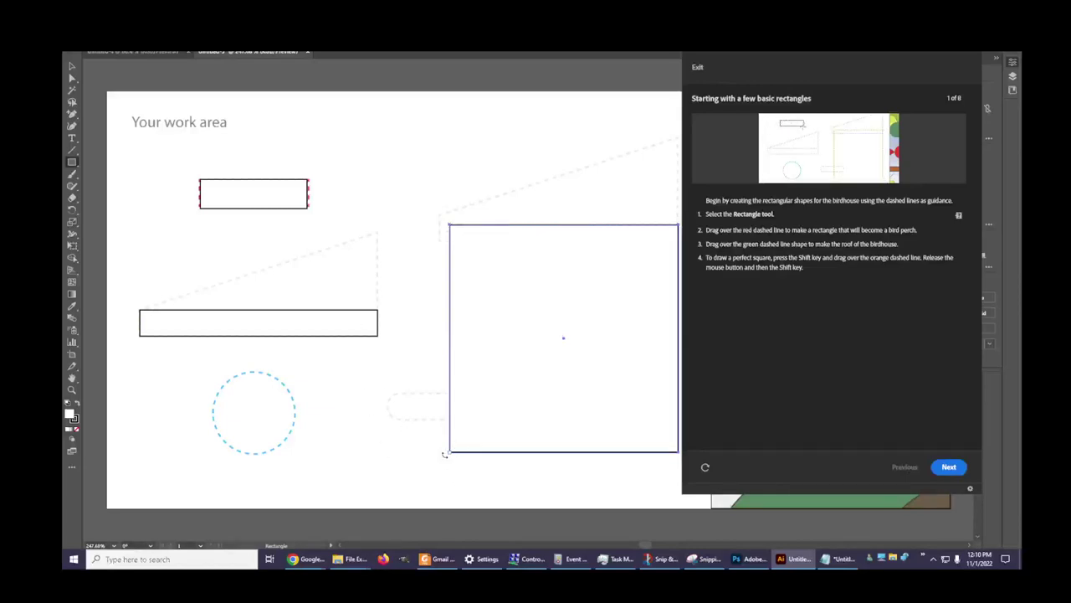
{"action": "left_click_drag", "start_coordinate": [444, 454], "coordinate": [388, 460]}
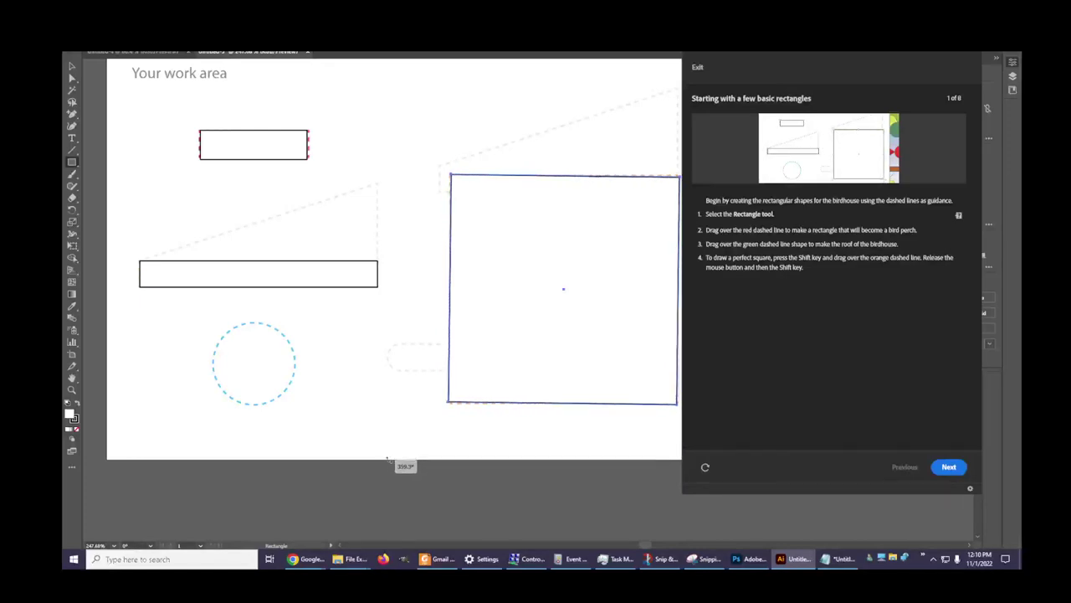
{"action": "left_click_drag", "start_coordinate": [388, 459], "coordinate": [391, 463]}
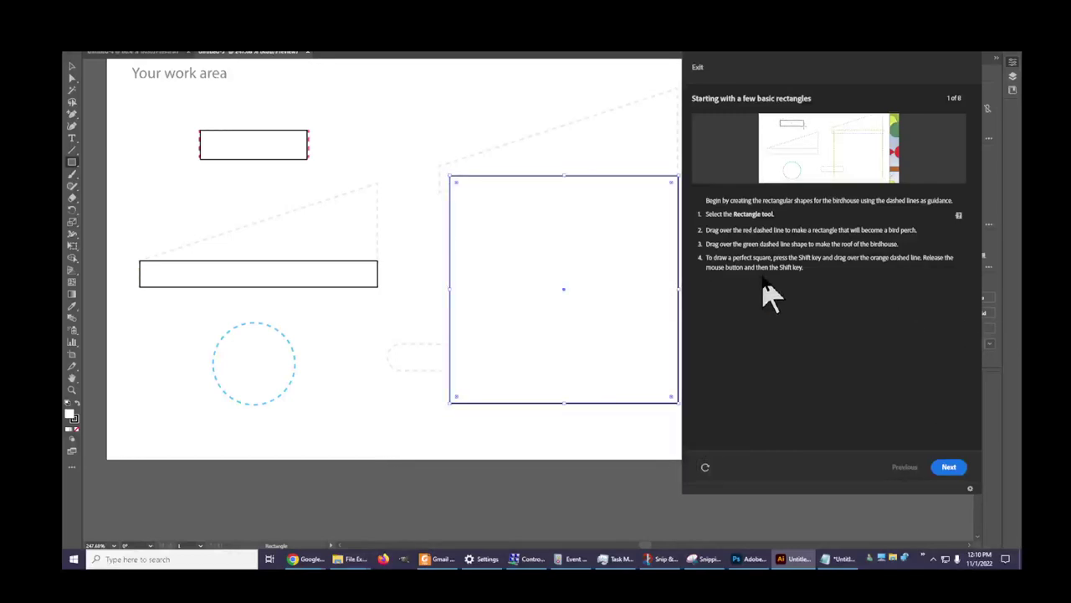
Step: Advance the tutorial to step 2, Rounding corners, and move its panel toward mid-screen
{"action": "left_click", "coordinate": [950, 470]}
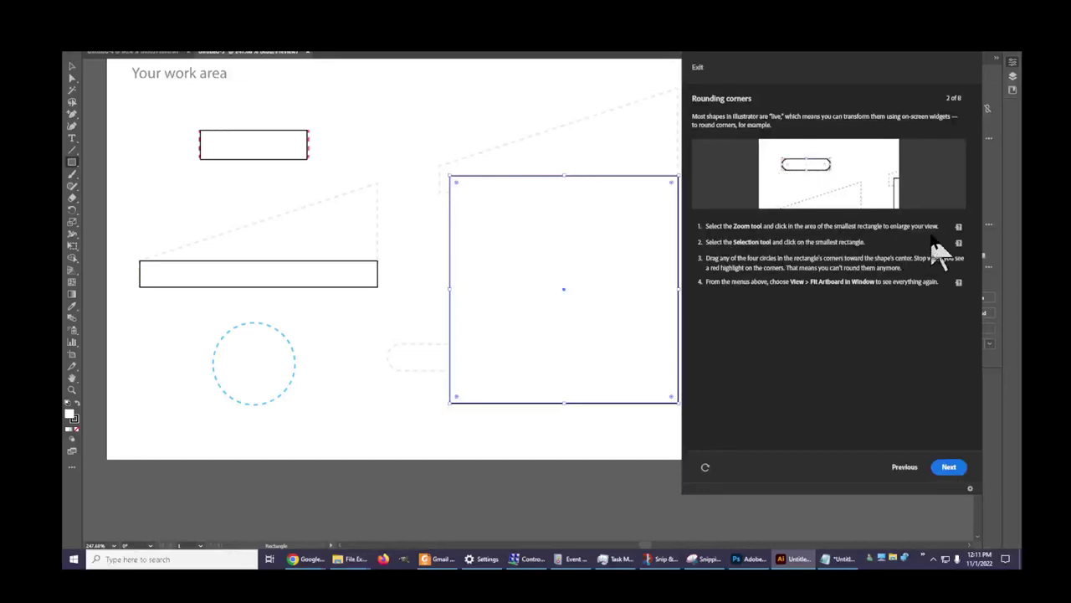
{"action": "left_click_drag", "start_coordinate": [854, 63], "coordinate": [562, 63]}
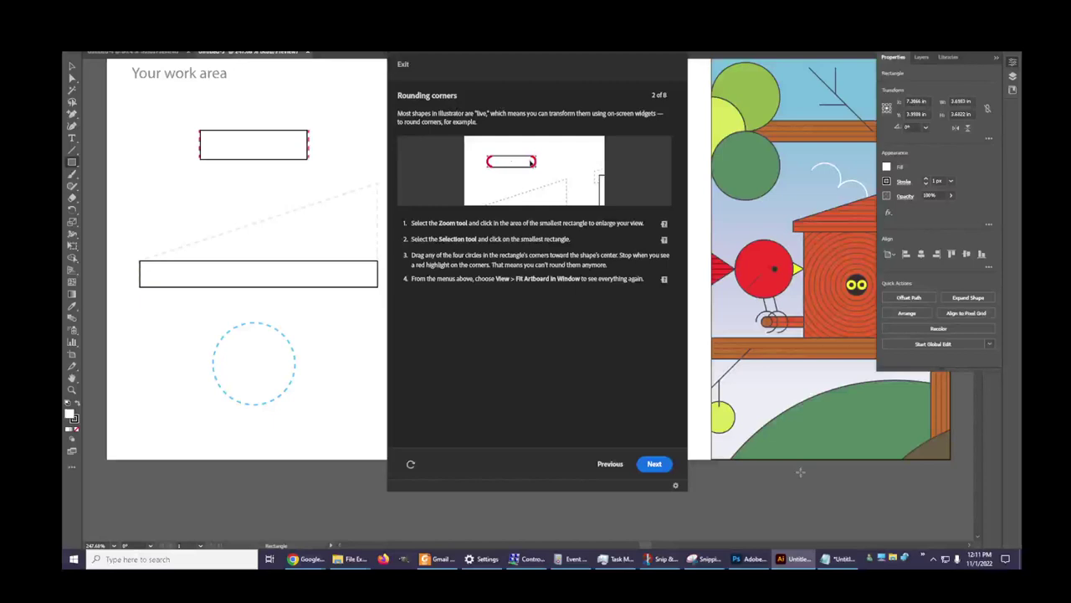
Step: Zoom in close on the smallest rectangle with the Zoom tool and shift the tutorial panel left
{"action": "left_click", "coordinate": [664, 225]}
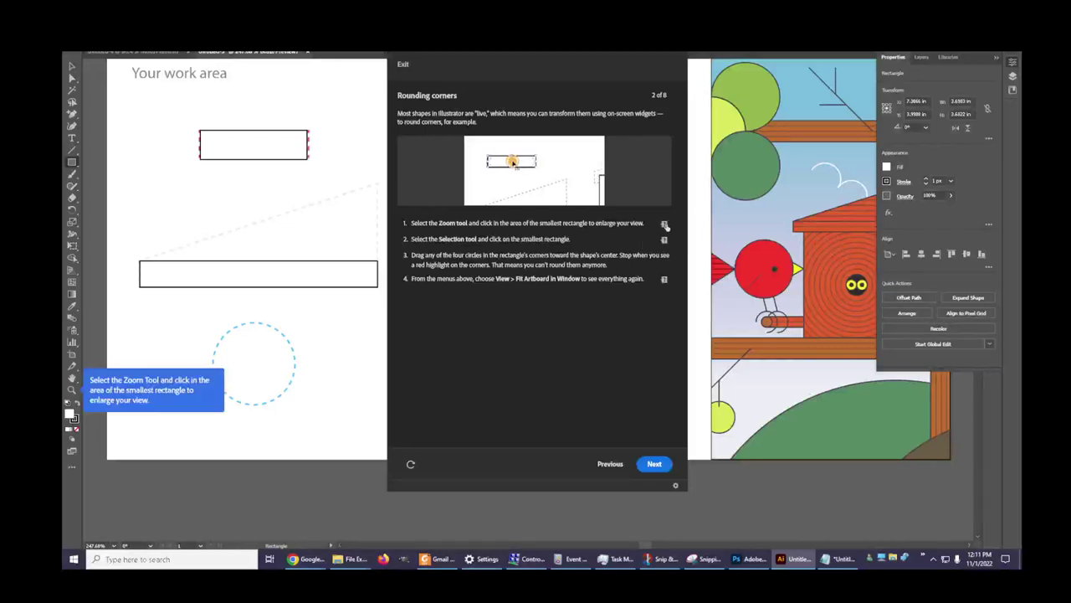
{"action": "left_click", "coordinate": [72, 399]}
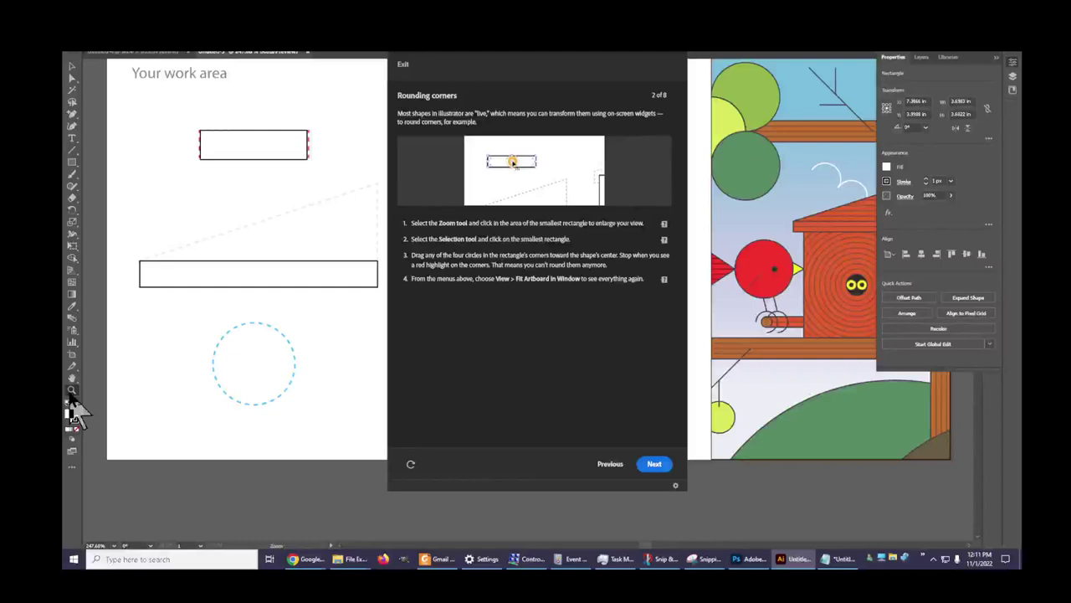
{"action": "left_click", "coordinate": [254, 145]}
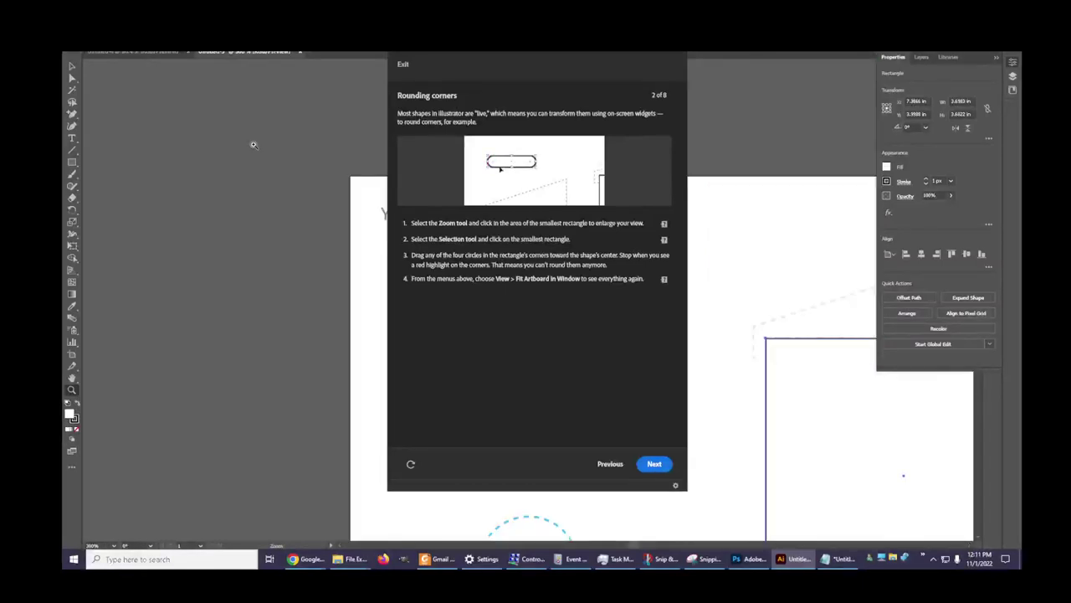
{"action": "left_click_drag", "start_coordinate": [536, 62], "coordinate": [220, 94]}
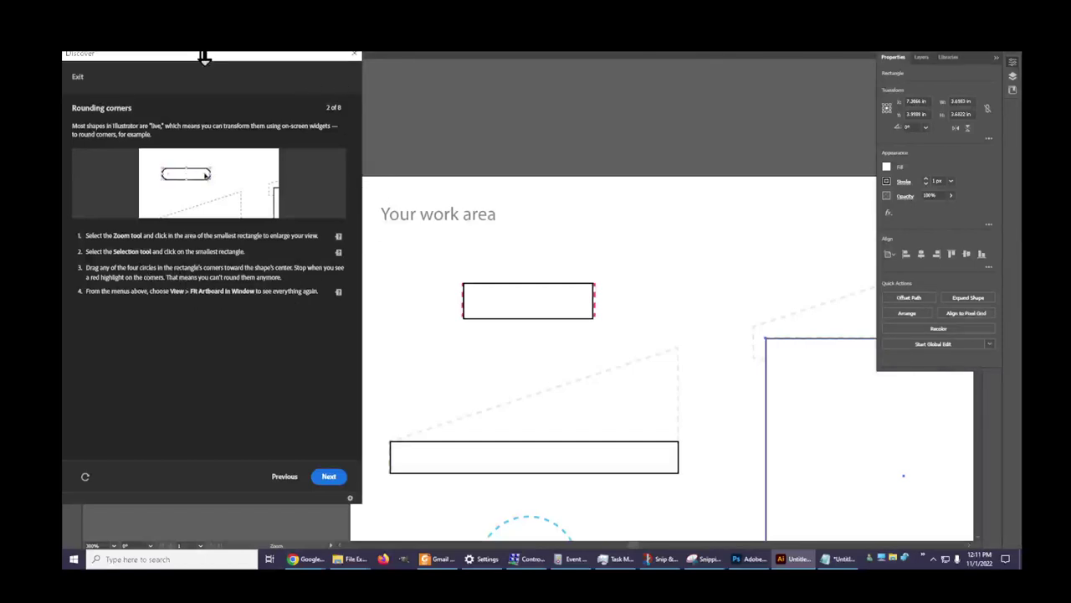
{"action": "left_click_drag", "start_coordinate": [208, 72], "coordinate": [284, 101]}
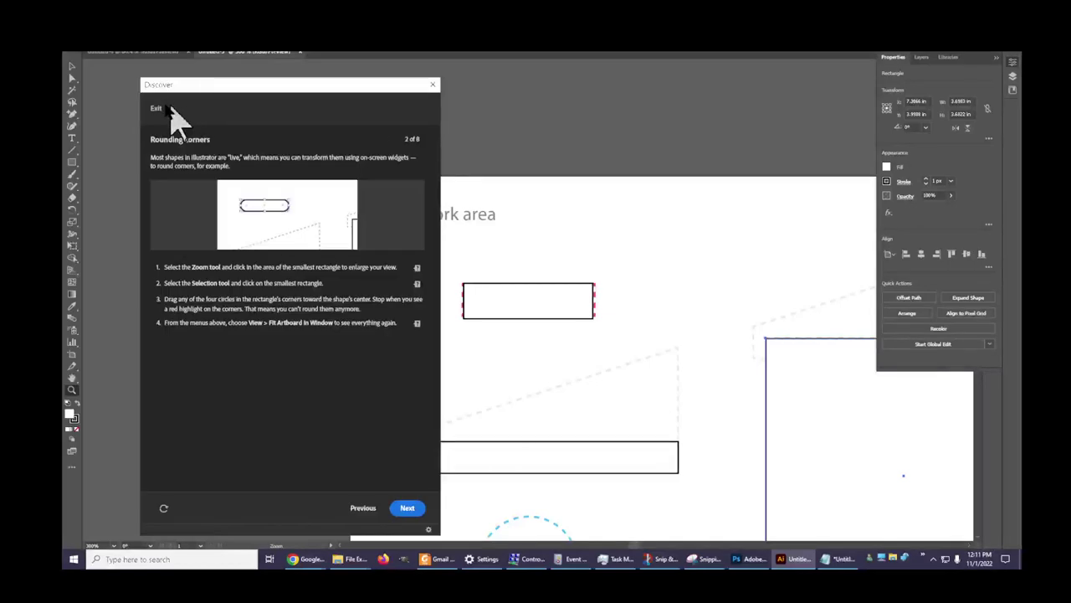
Step: Select the small perch rectangle with the Selection tool and pan to reveal the shapes below
{"action": "left_click", "coordinate": [72, 66]}
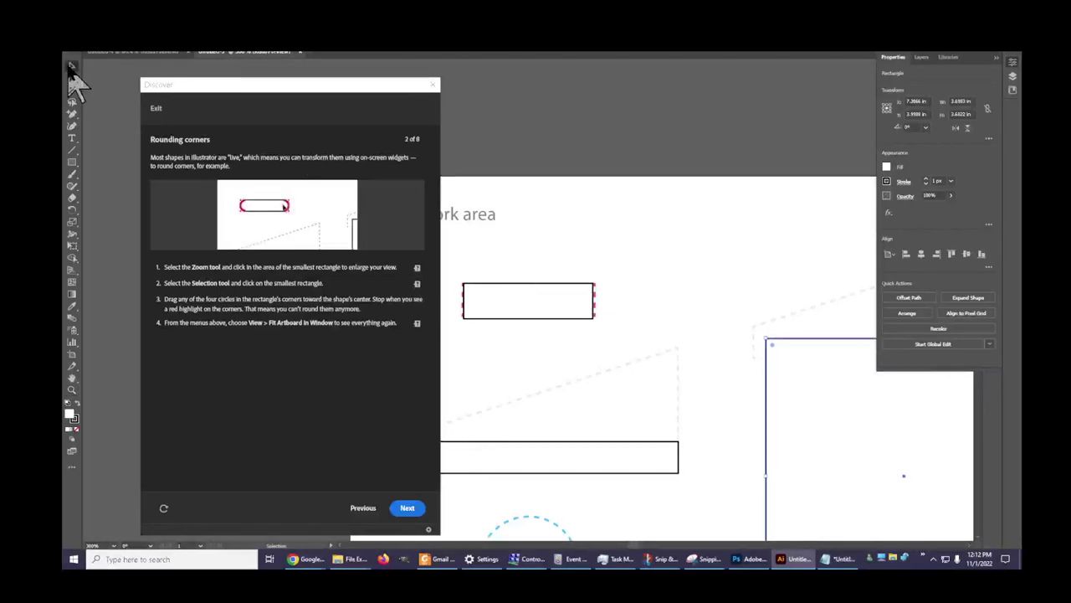
{"action": "left_click", "coordinate": [534, 299]}
{"action": "left_click", "coordinate": [534, 299]}
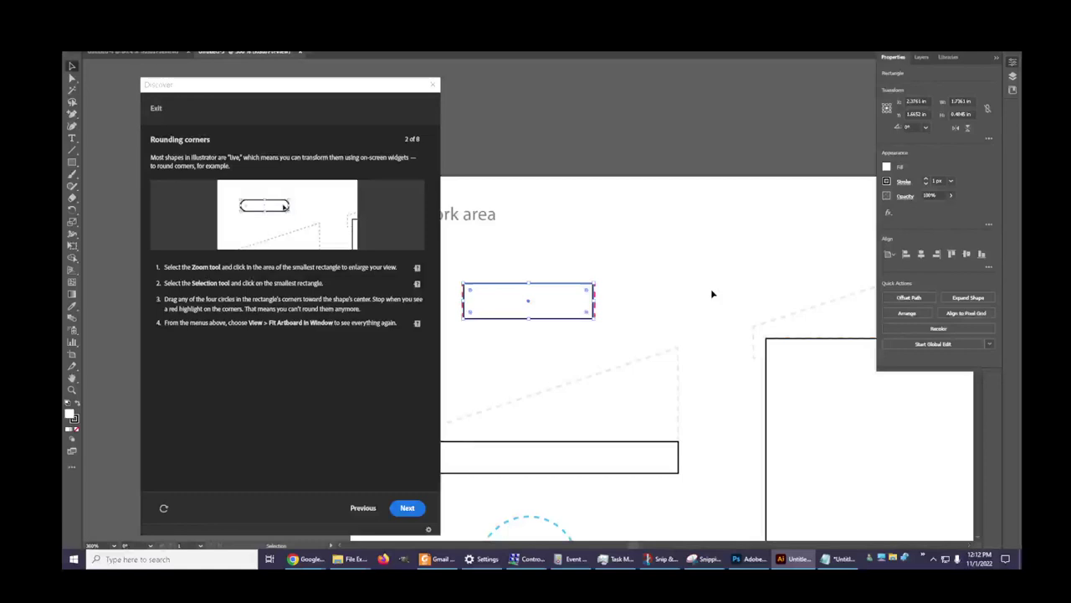
{"action": "key", "text": "space"}
{"action": "left_click_drag", "start_coordinate": [705, 289], "coordinate": [765, 169]}
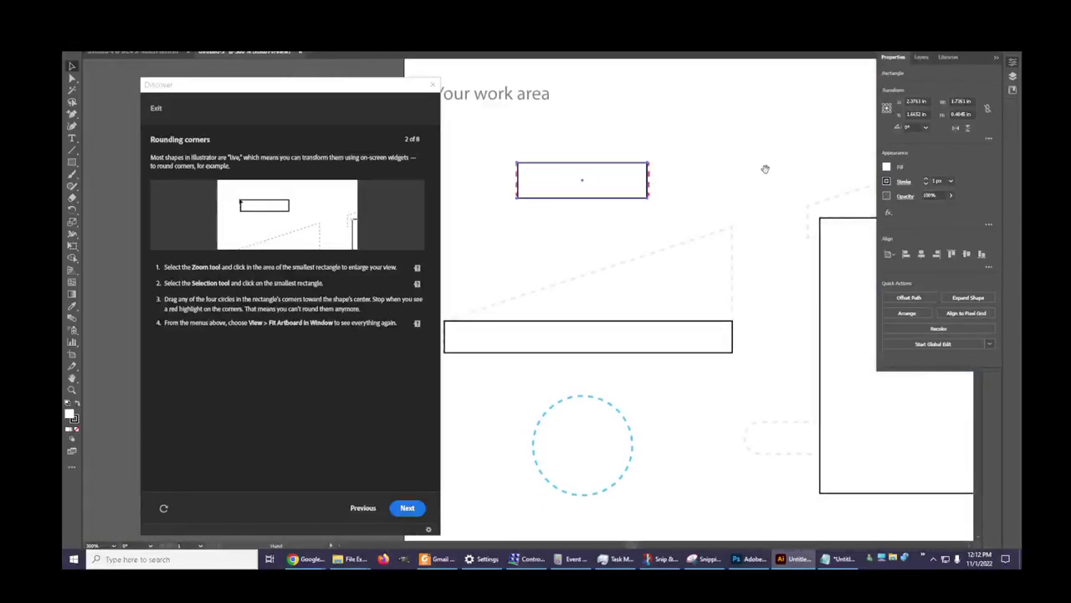
Step: Drag the small rectangle's live-corner widget inward until its ends are fully rounded into a pill
{"action": "key", "text": "v"}
{"action": "left_click_drag", "start_coordinate": [523, 192], "coordinate": [532, 183]}
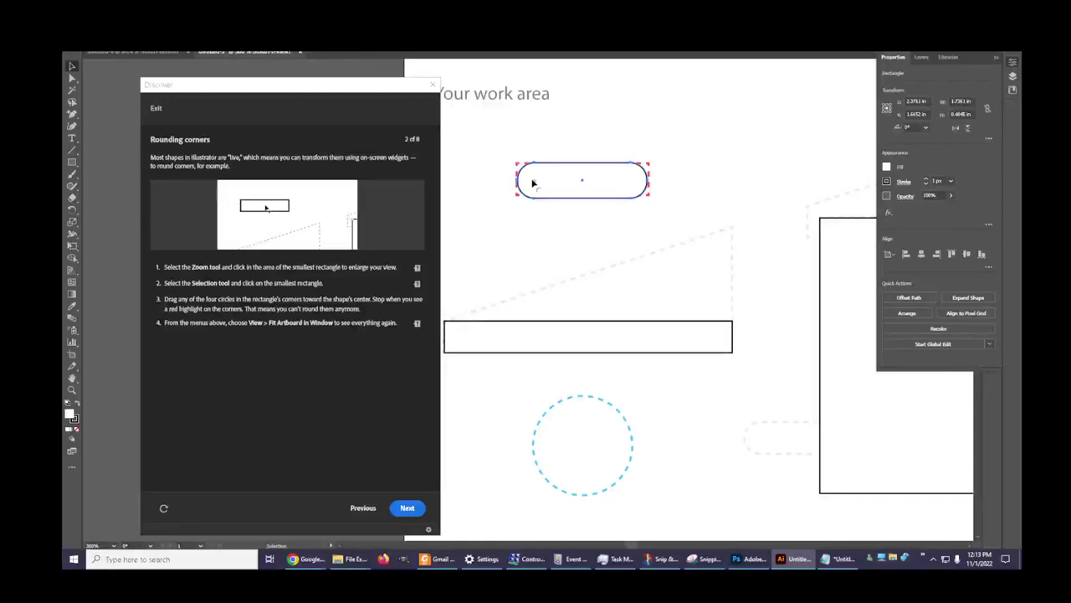
{"action": "left_click", "coordinate": [532, 182]}
Step: Fit the artboard in the window and advance the tutorial to step 3, Reshaping objects
{"action": "left_click", "coordinate": [247, 52]}
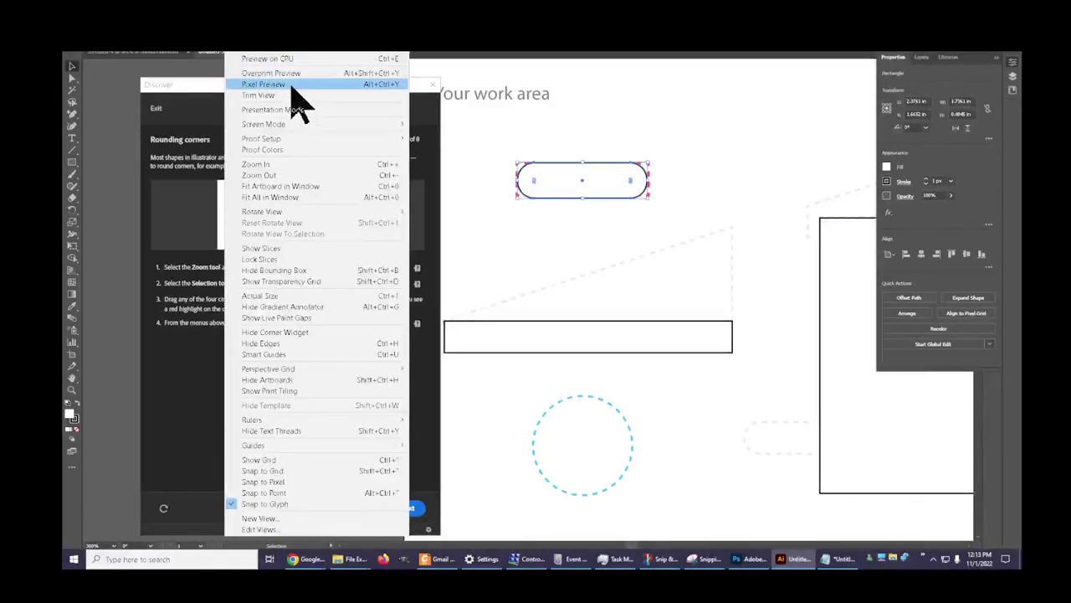
{"action": "left_click", "coordinate": [288, 190]}
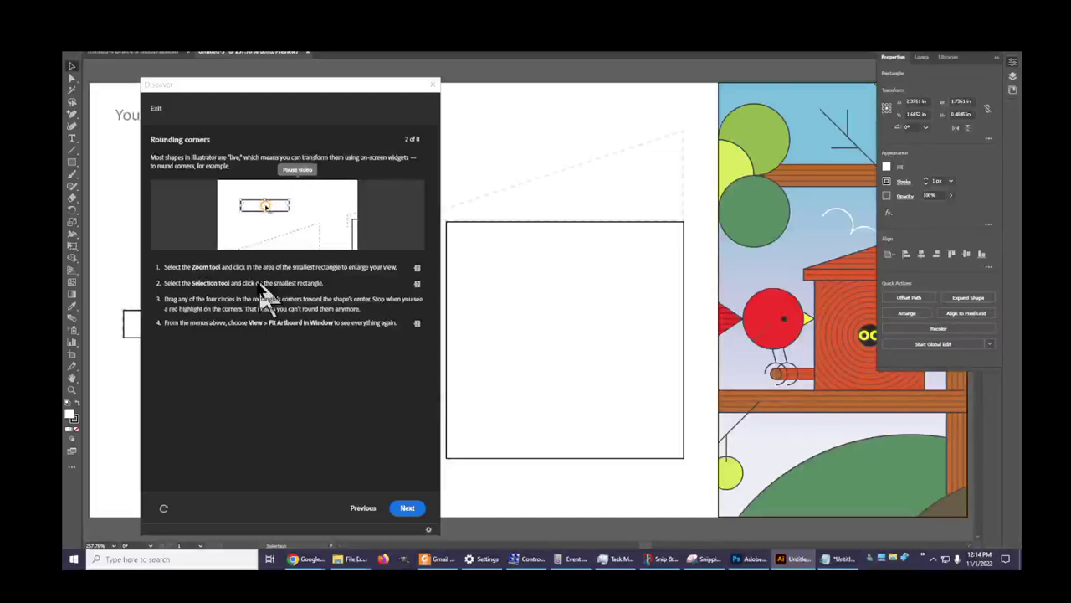
{"action": "left_click", "coordinate": [407, 508]}
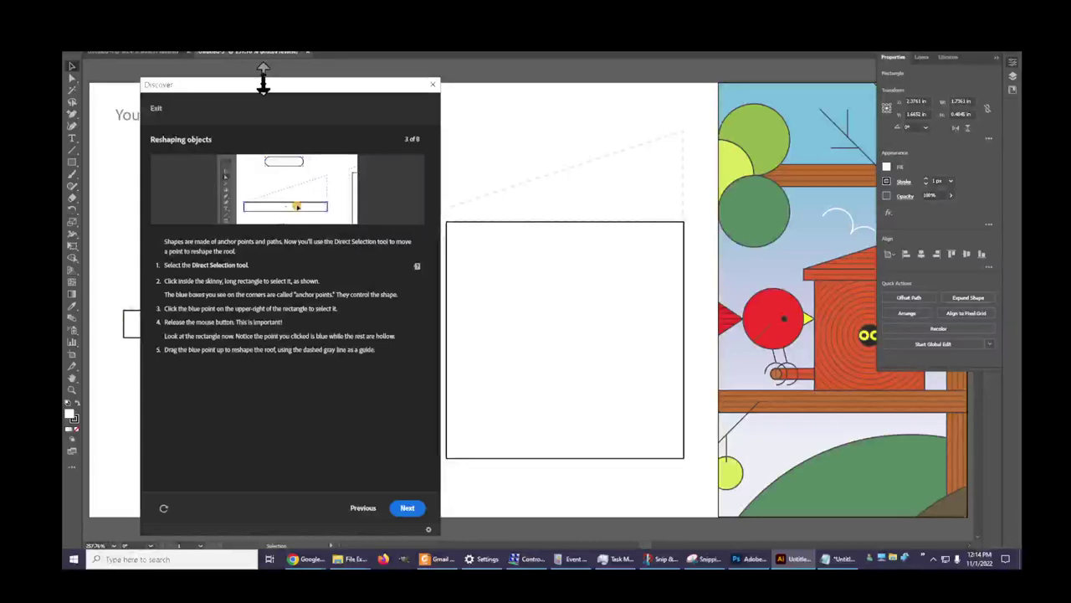
Step: Drag the tutorial panel to the right to uncover the pill perch and long rectangle
{"action": "left_click_drag", "start_coordinate": [270, 89], "coordinate": [724, 67]}
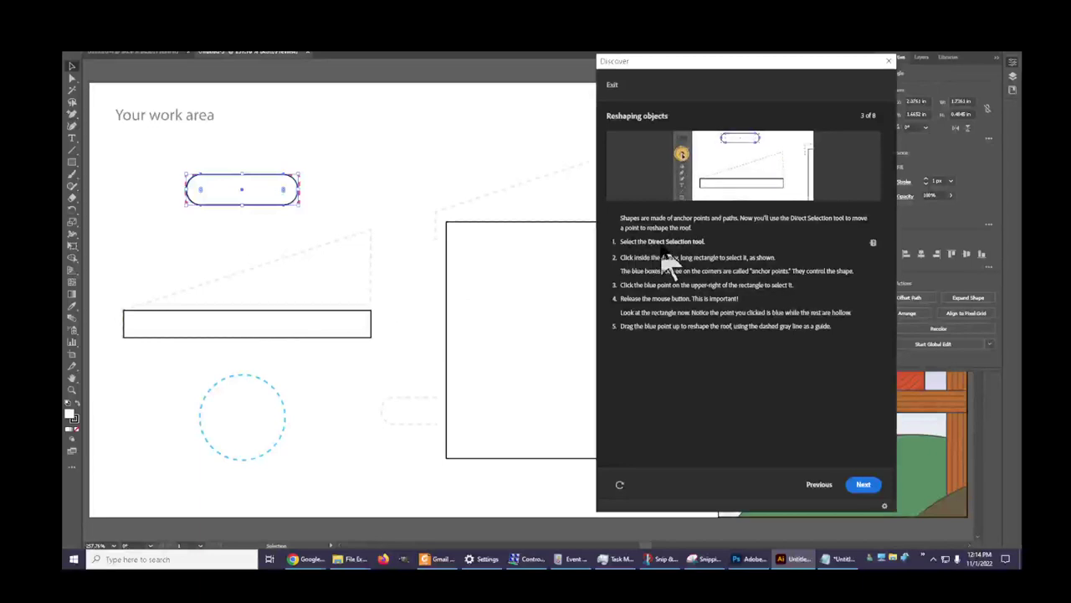
Step: Select the long roof rectangle with the Direct Selection tool to expose its anchor points
{"action": "left_click", "coordinate": [874, 243]}
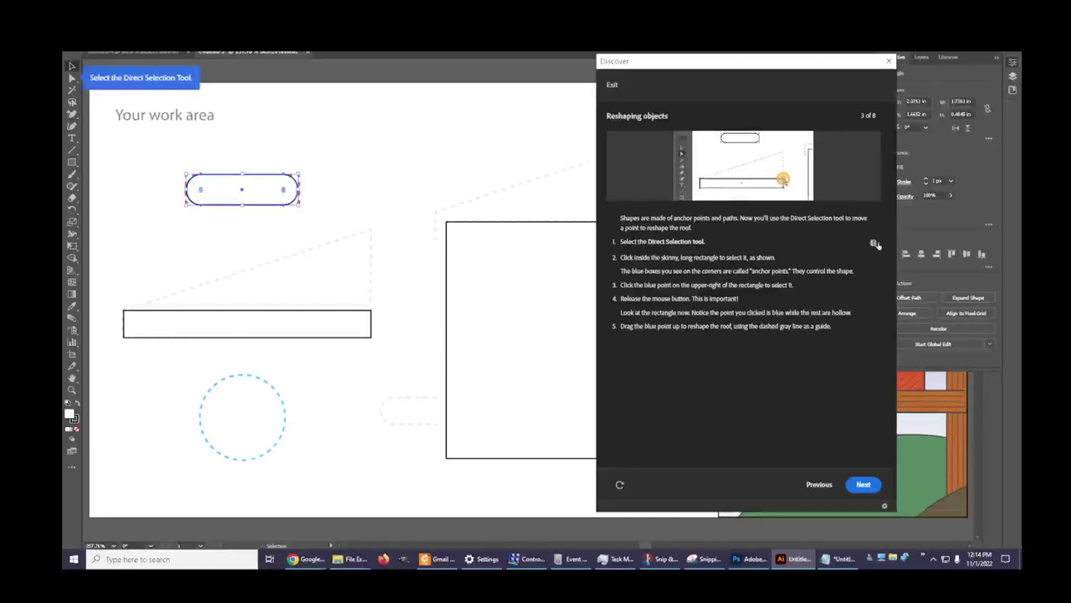
{"action": "left_click", "coordinate": [72, 78]}
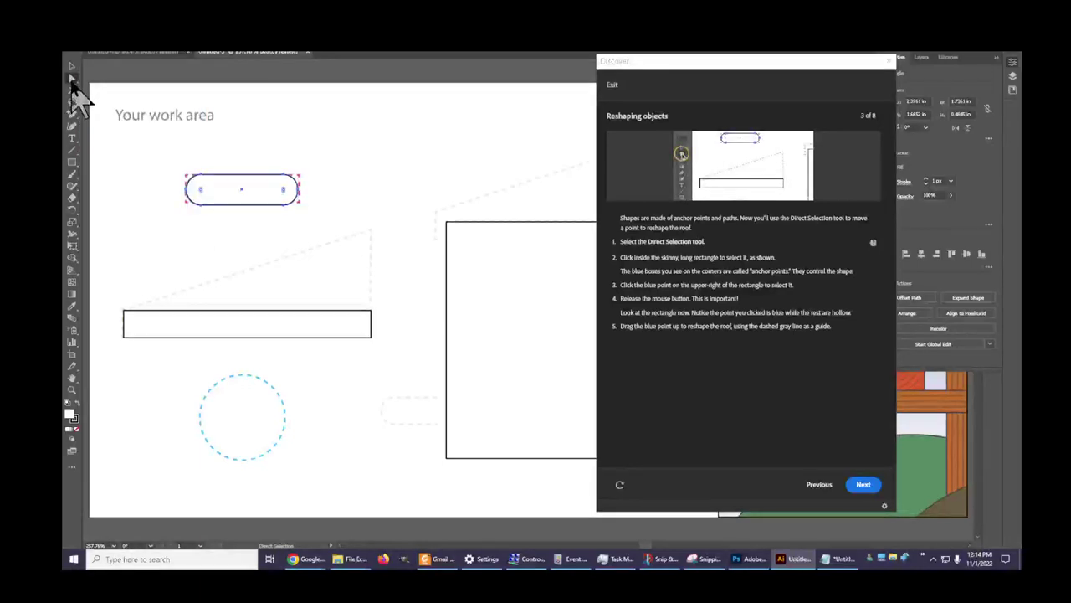
{"action": "left_click", "coordinate": [234, 330]}
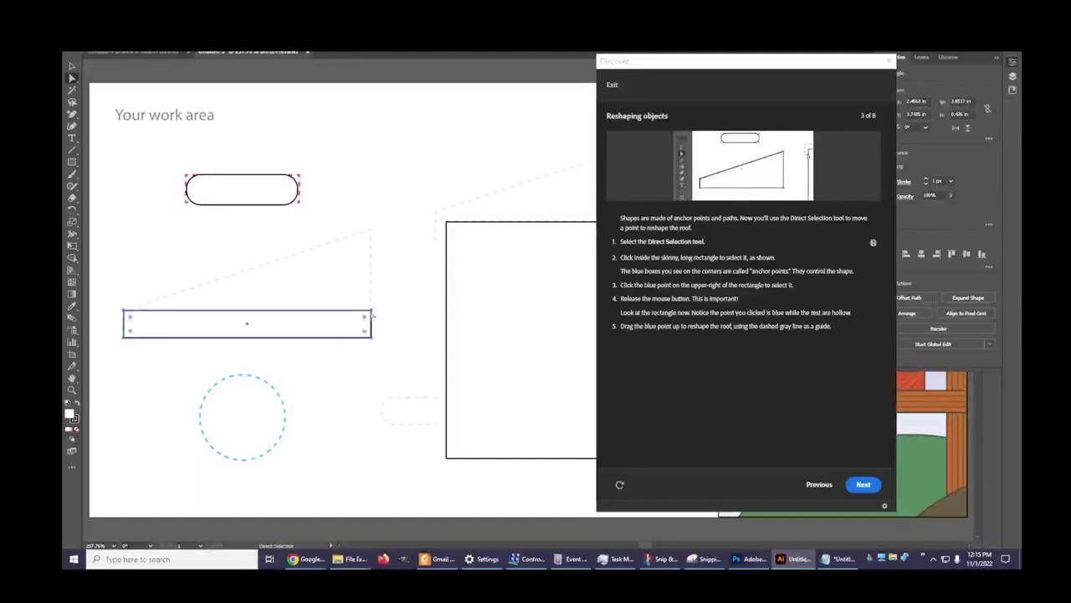
Step: Isolate the long rectangle's upper-right anchor point as the only selected point
{"action": "mouse_move", "coordinate": [372, 316]}
{"action": "left_mouse_down"}
{"action": "mouse_move", "coordinate": [378, 282]}
{"action": "mouse_move", "coordinate": [373, 315]}
{"action": "left_mouse_up"}
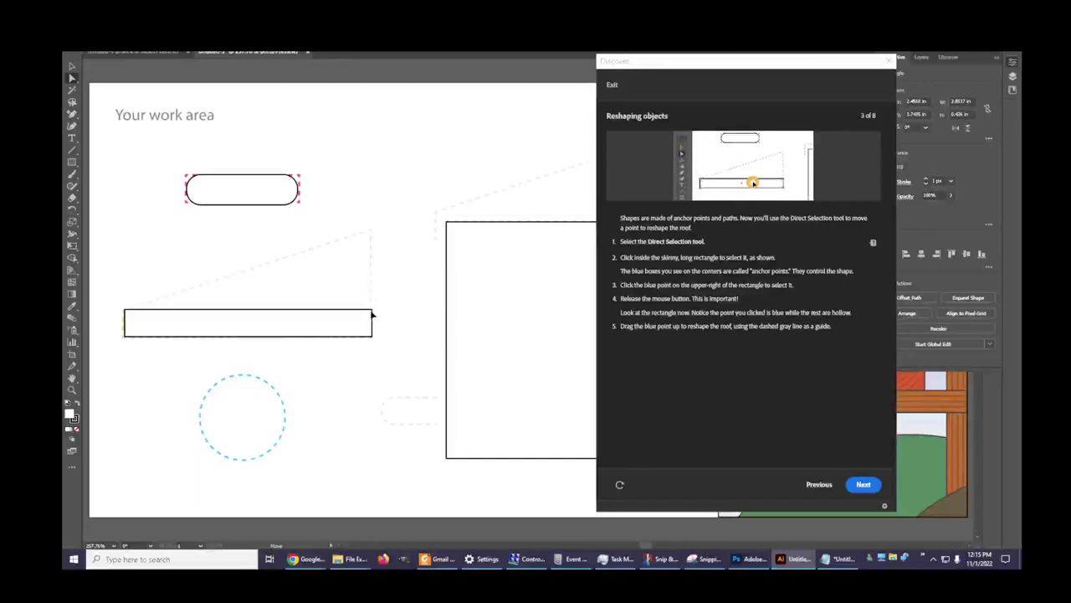
{"action": "left_click", "coordinate": [372, 316]}
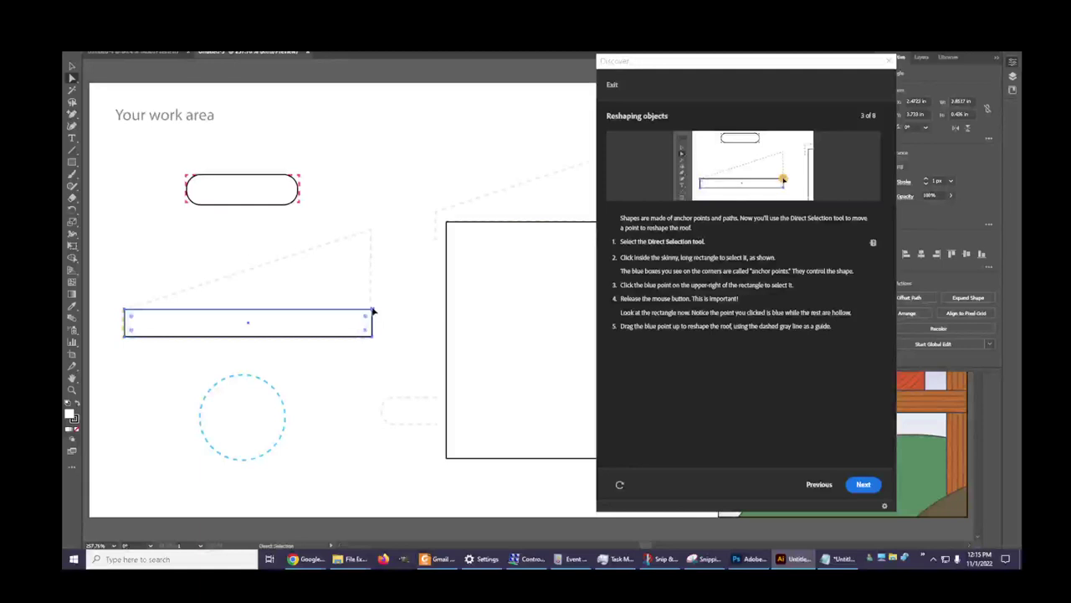
{"action": "mouse_move", "coordinate": [373, 312]}
{"action": "left_mouse_down"}
{"action": "mouse_move", "coordinate": [370, 279]}
{"action": "mouse_move", "coordinate": [371, 314]}
{"action": "left_mouse_up"}
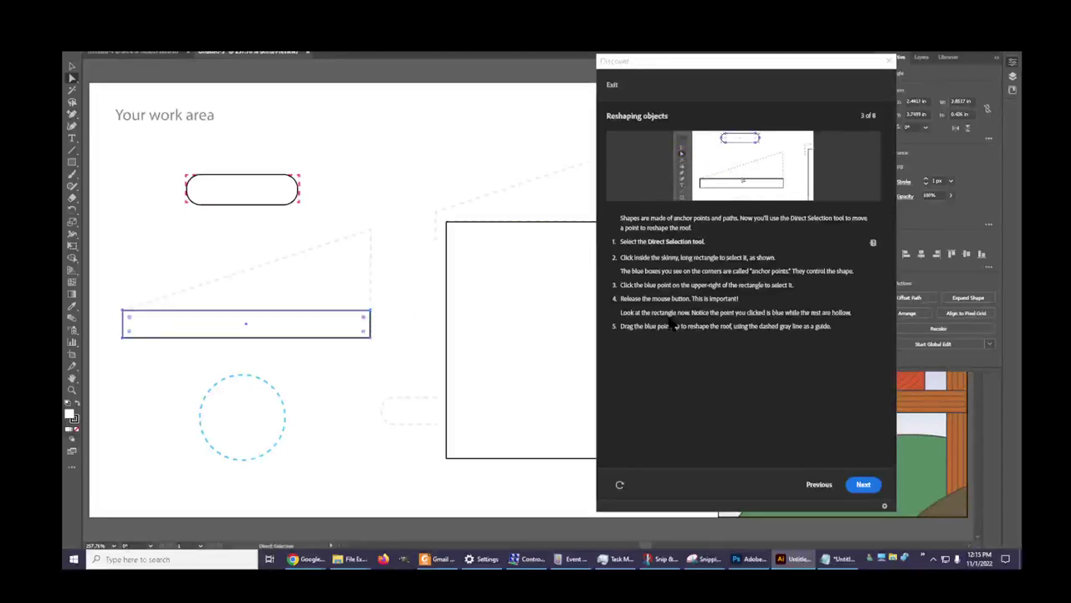
{"action": "left_click", "coordinate": [364, 317]}
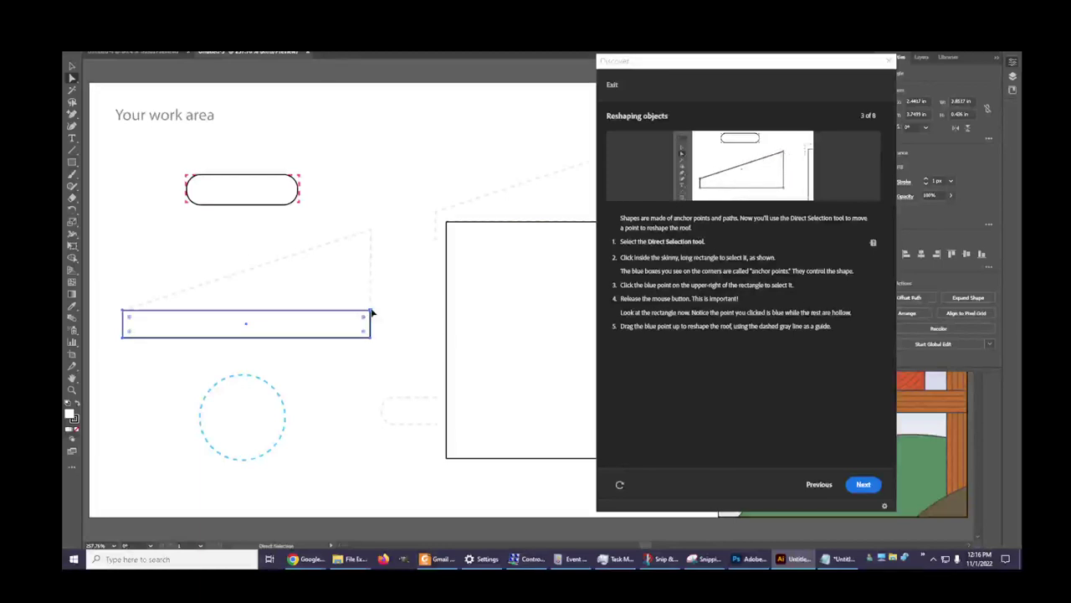
{"action": "left_click", "coordinate": [370, 312]}
Step: Raise the roof rectangle's upper-right anchor up to the dashed guide, forming a slanted wedge
{"action": "left_click_drag", "start_coordinate": [372, 313], "coordinate": [374, 235]}
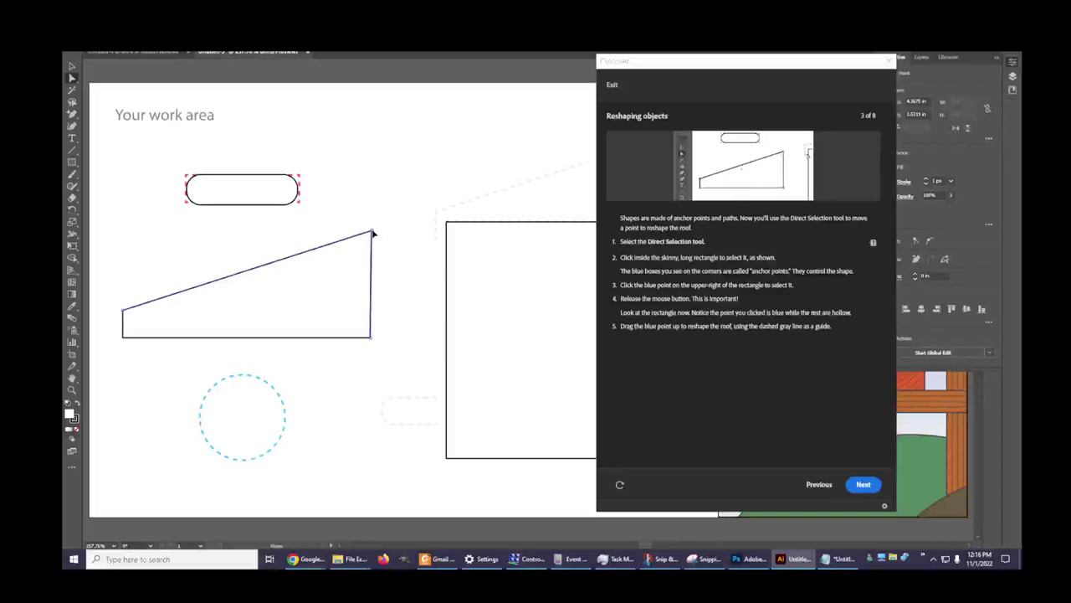
{"action": "left_click_drag", "start_coordinate": [374, 234], "coordinate": [371, 231]}
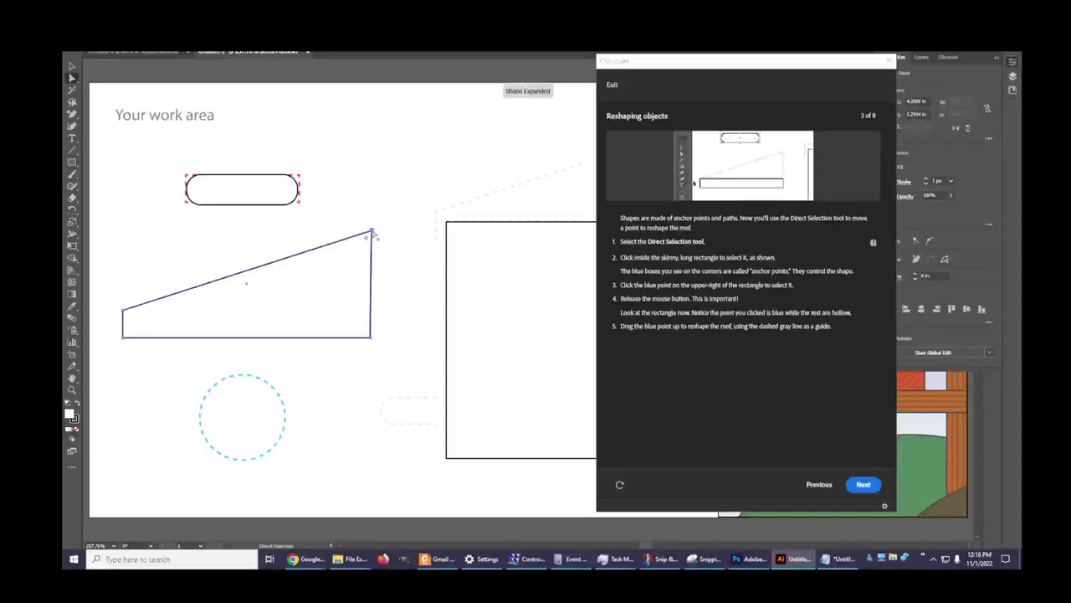